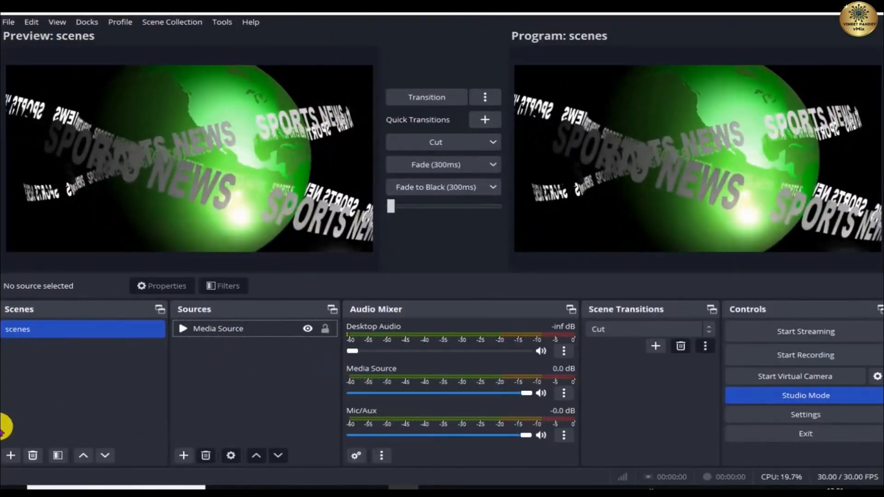
Add a new scene named "ndi".
left_click(11, 455)
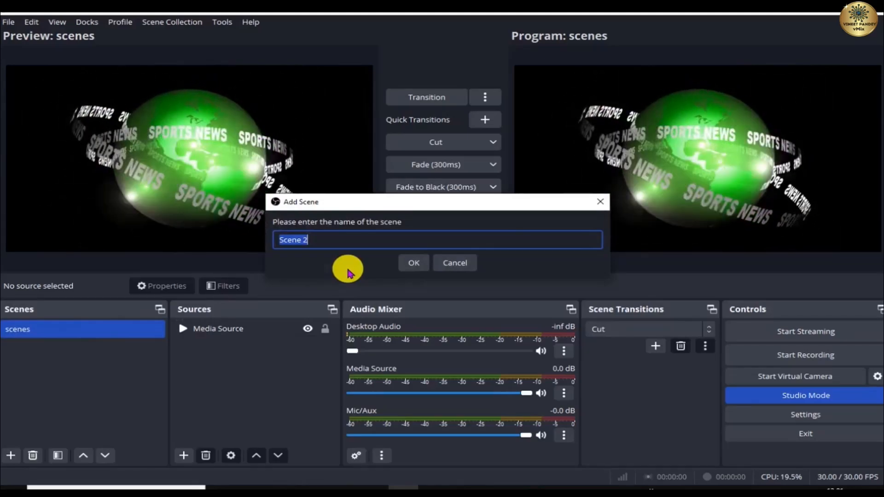
type("ndi")
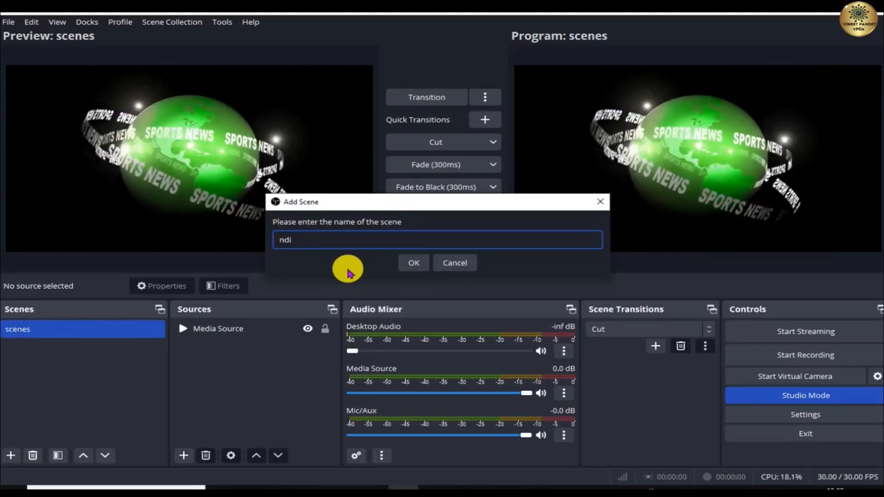
left_click(410, 262)
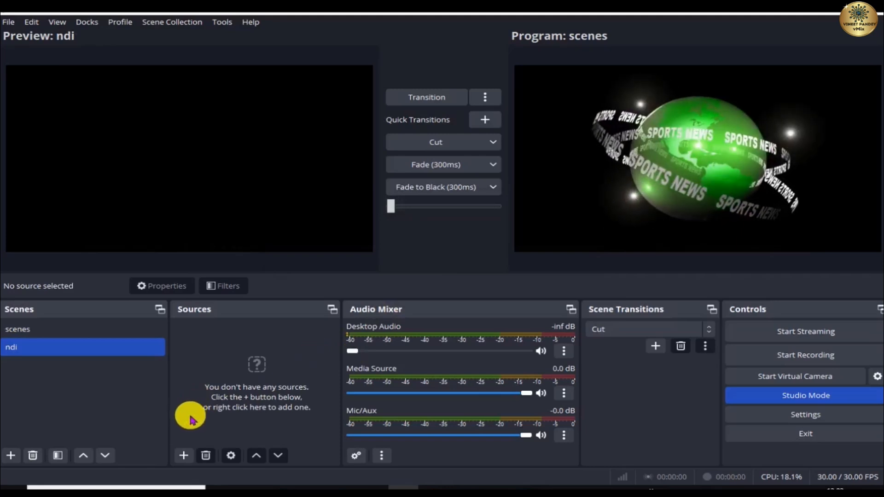
Look up the obs-ndi 4.13.0 plugin on the OBS forum and its GitHub release page in the browser.
left_click(183, 456)
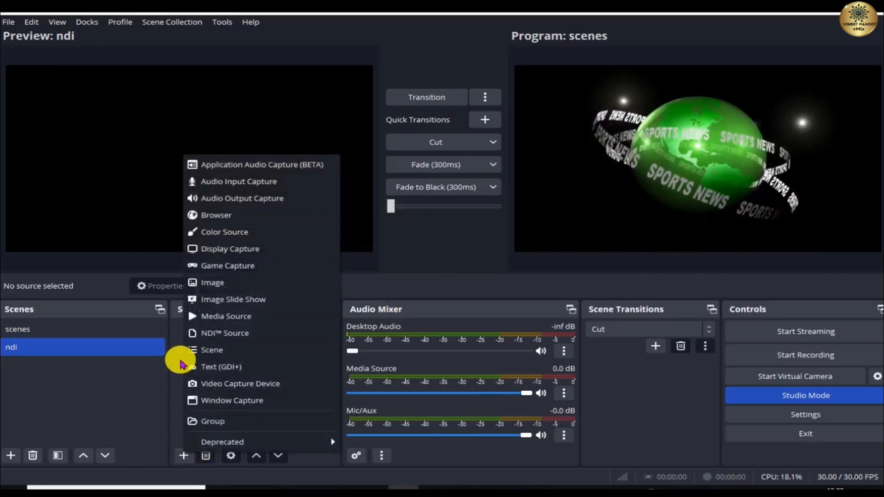
left_click(202, 331)
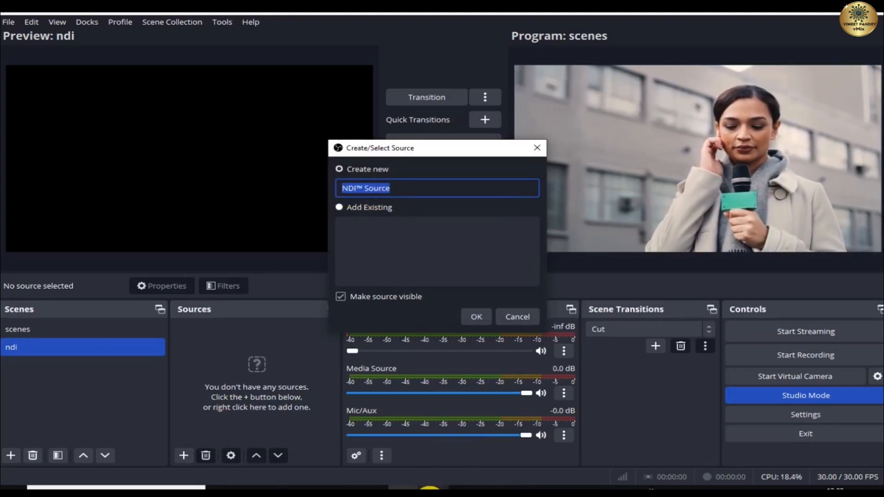
left_click(465, 443)
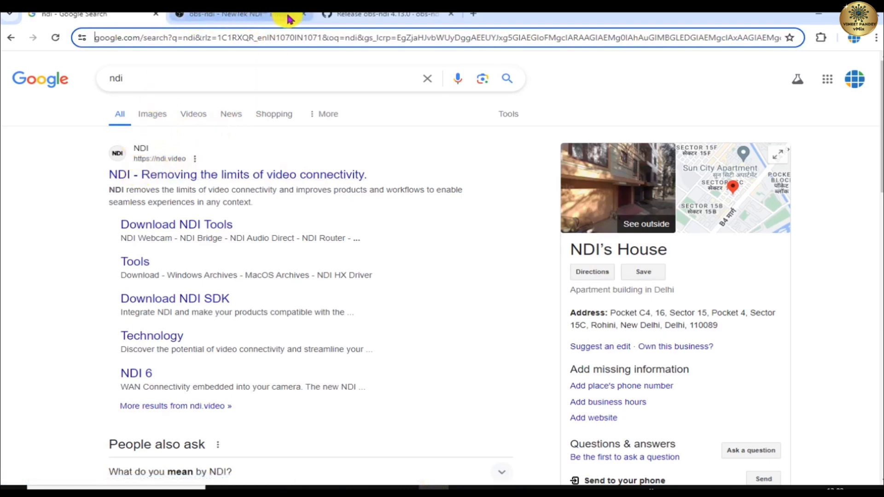
left_click(265, 16)
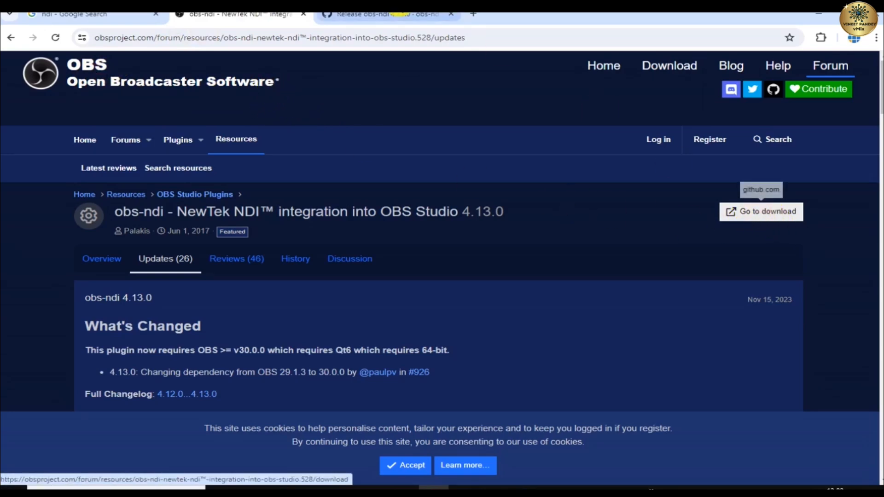
left_click(381, 15)
scroll(378, 224, "down", 3)
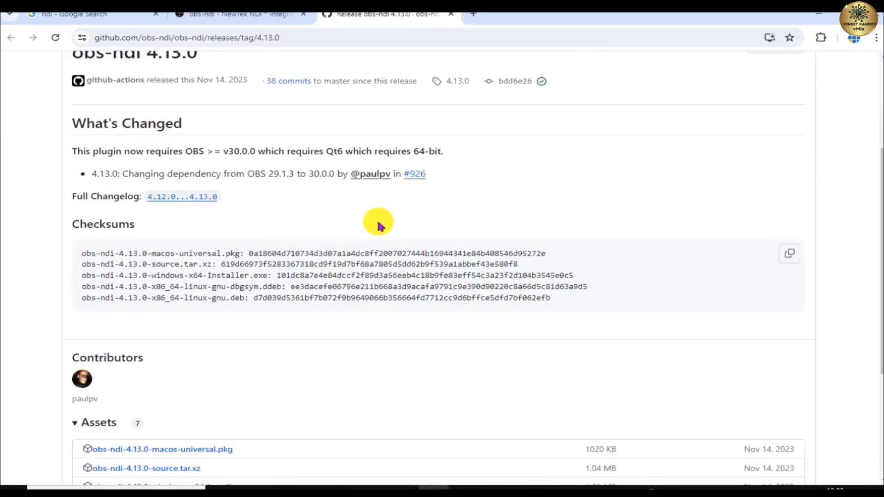
scroll(187, 221, "down", 3)
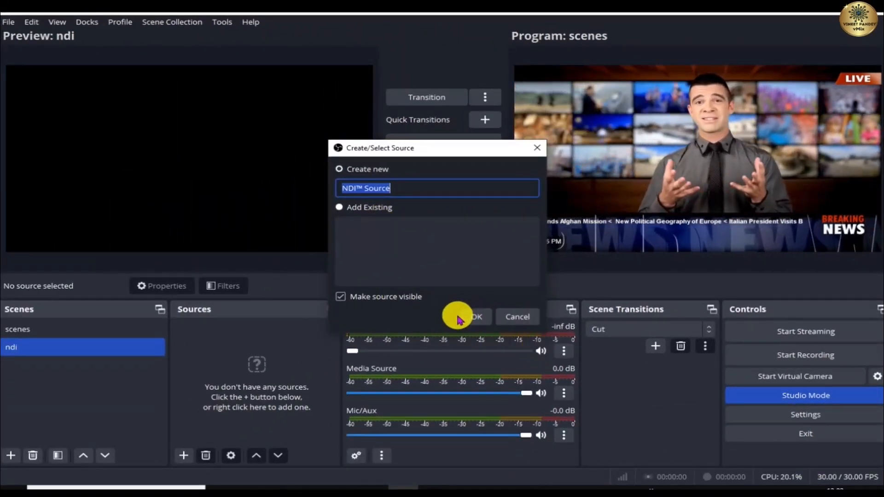
left_click(508, 318)
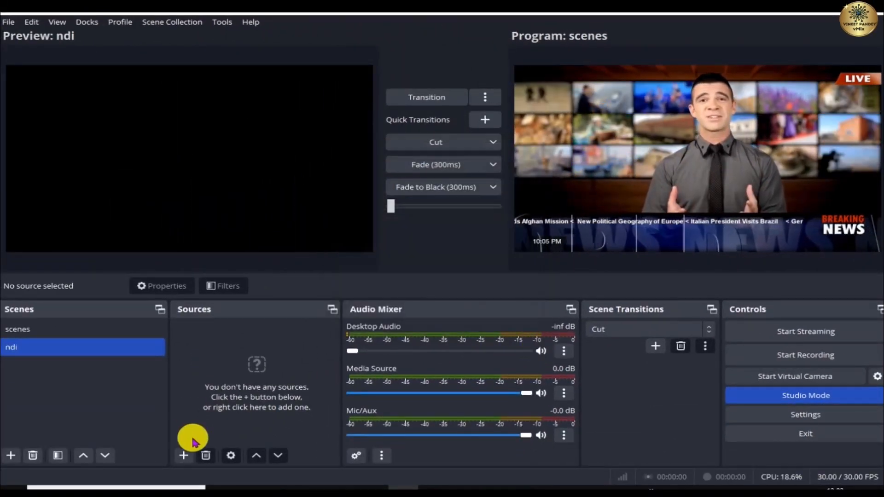
Add a new NDI source to the ndi scene with the default name "NDI™ Source" and keep it visible.
left_click(183, 455)
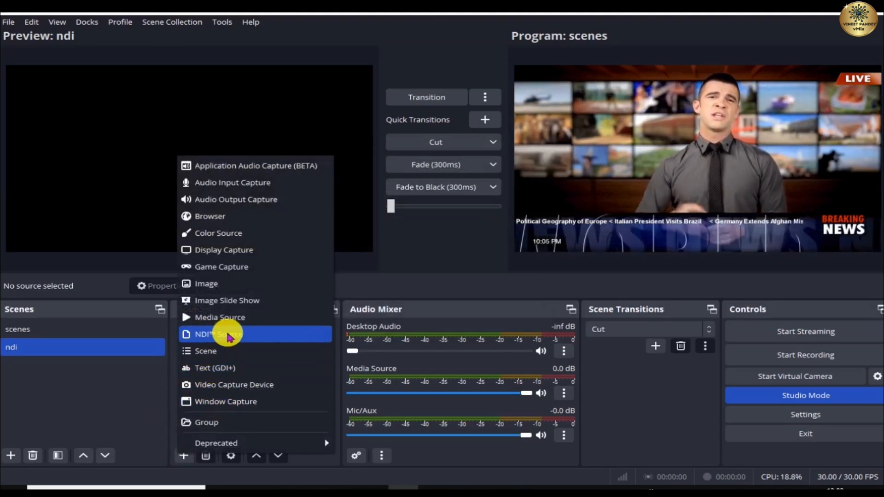
left_click(229, 337)
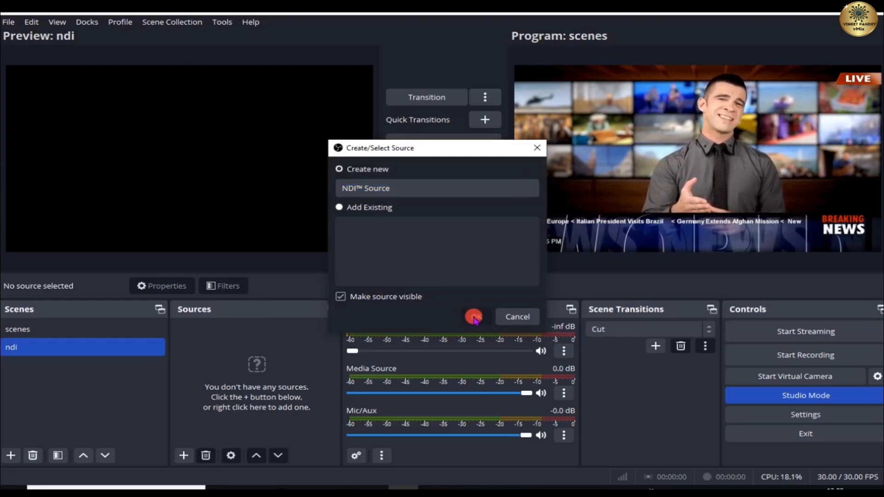
left_click(476, 317)
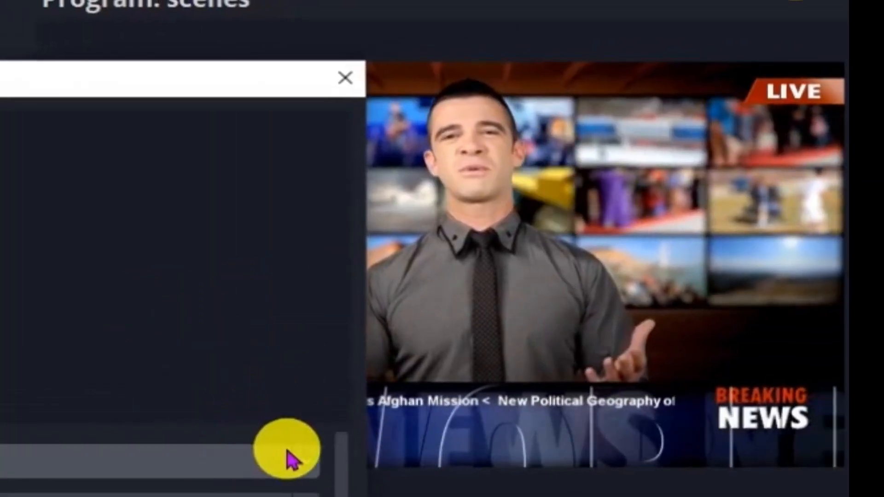
Check which NDI feeds are available as source name for the new NDI source, and close its properties.
left_click(303, 463)
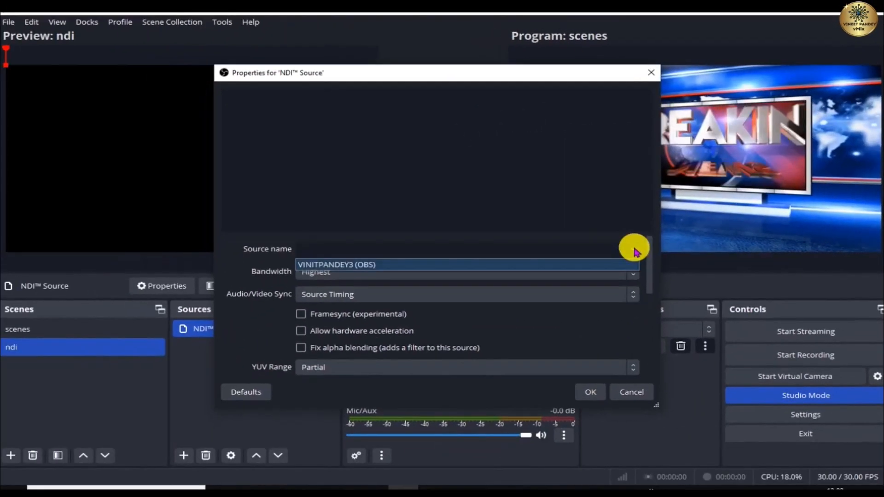
left_click(634, 249)
left_click(634, 249)
left_click(634, 249)
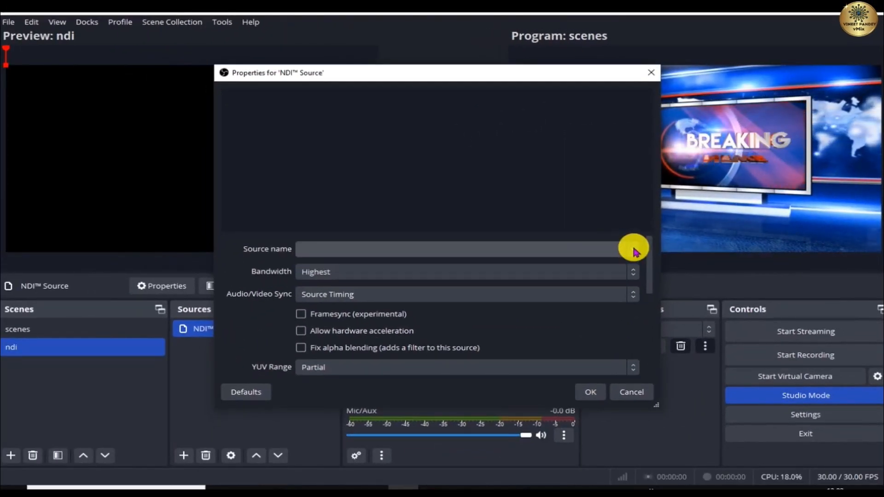
left_click(650, 79)
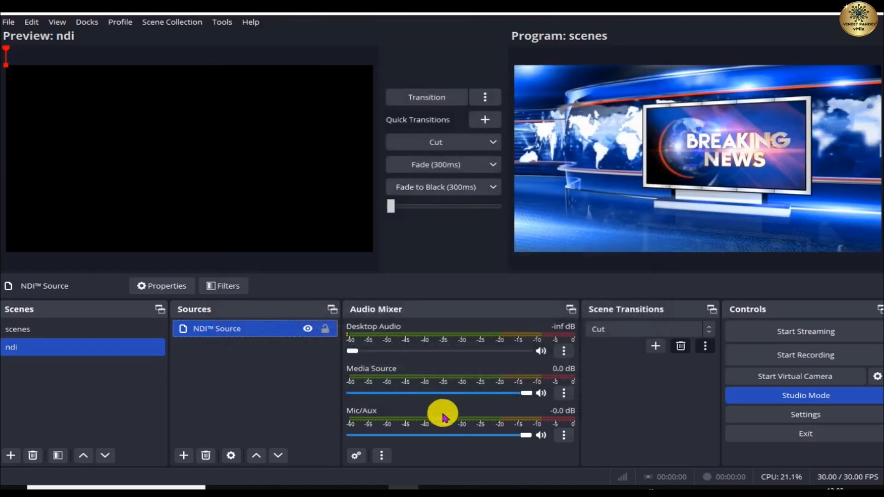
Switch to vMix and open its Outputs / NDI / SRT settings.
mouse_move(521, 486)
left_click(522, 437)
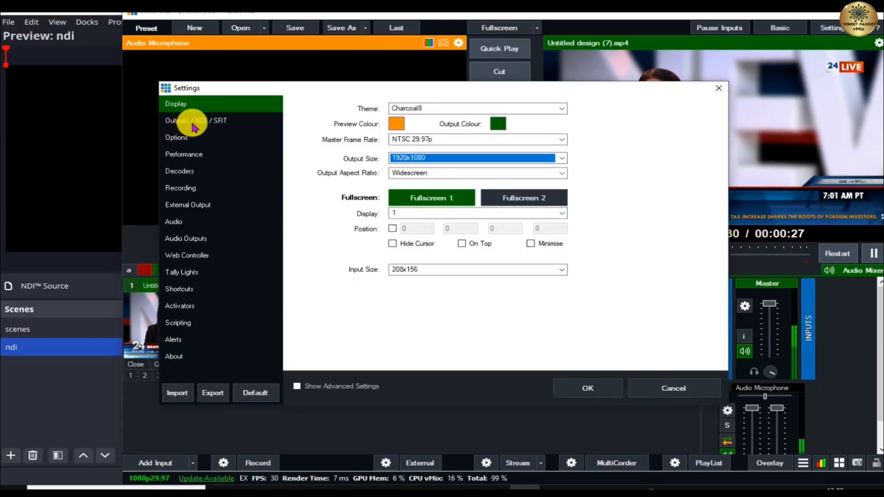
left_click(207, 126)
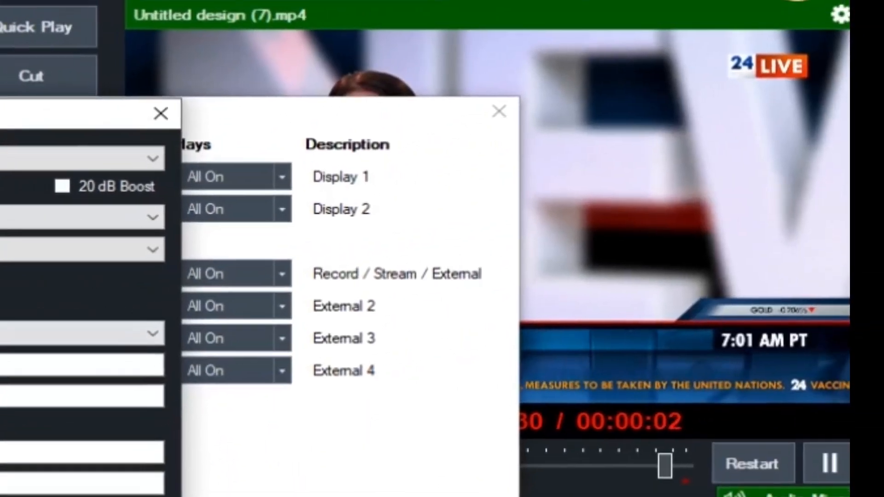
Examine the SRT quality presets in the output's detailed settings and leave them unchanged.
left_click(438, 359)
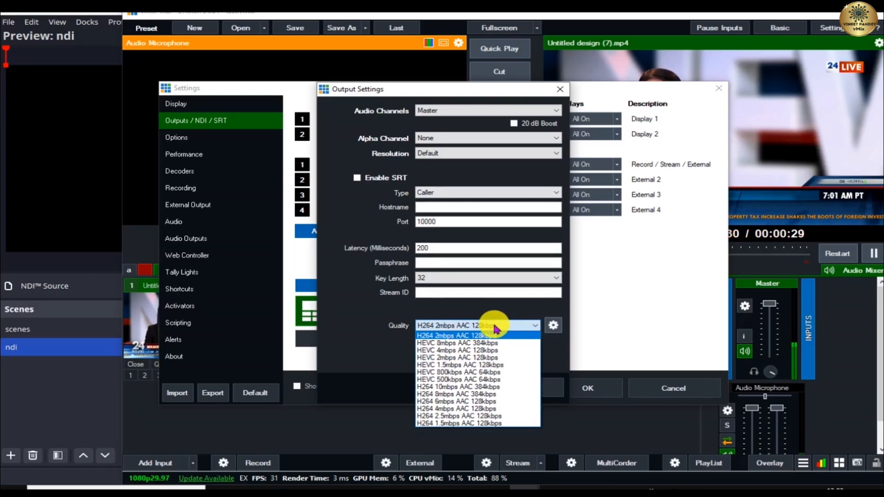
left_click(484, 329)
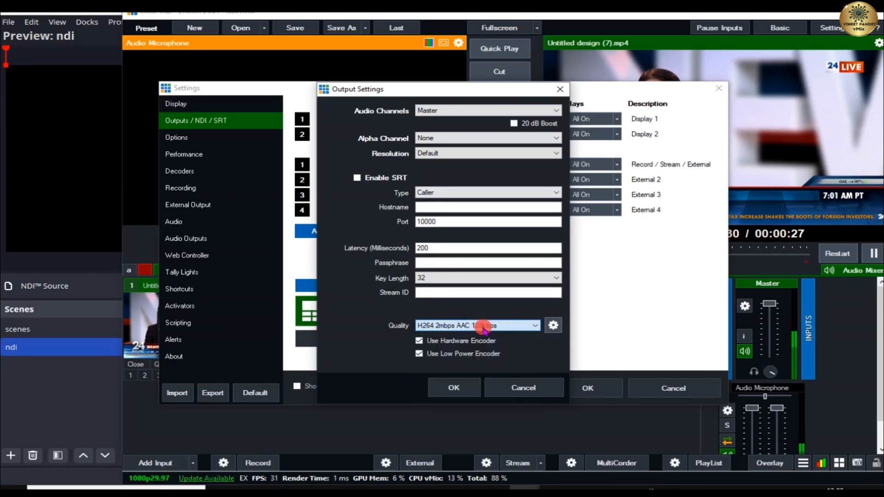
left_click(529, 395)
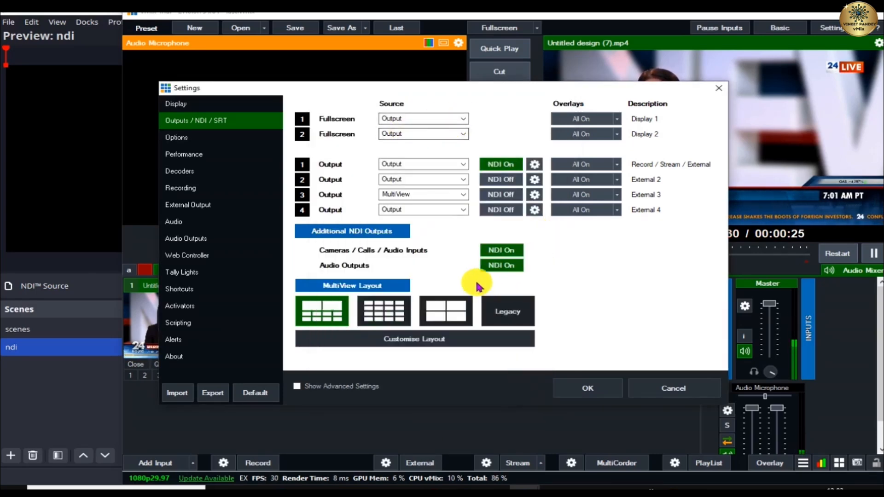
Apply the output settings with NDI on for Output 1 and restart vMix.
left_click(585, 389)
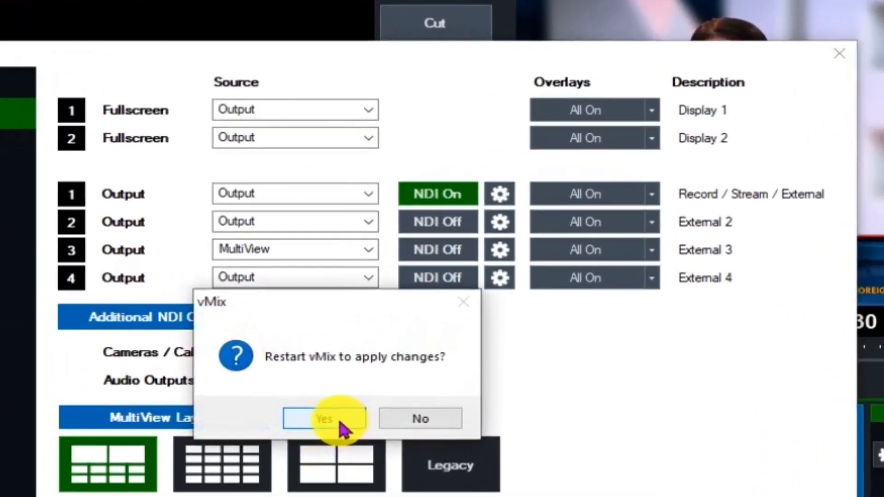
left_click(340, 423)
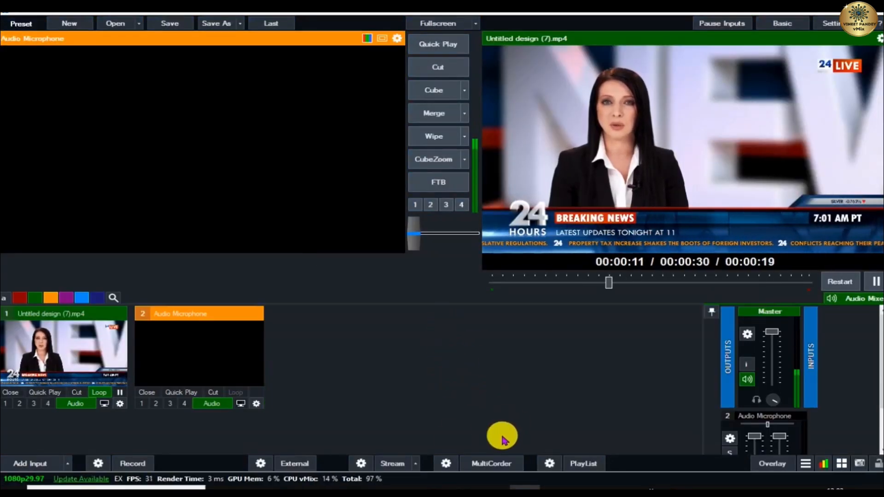
Switch to OBS Studio and set the NDI source's source name to the computer's "vMix - Output 1" feed.
left_click(401, 483)
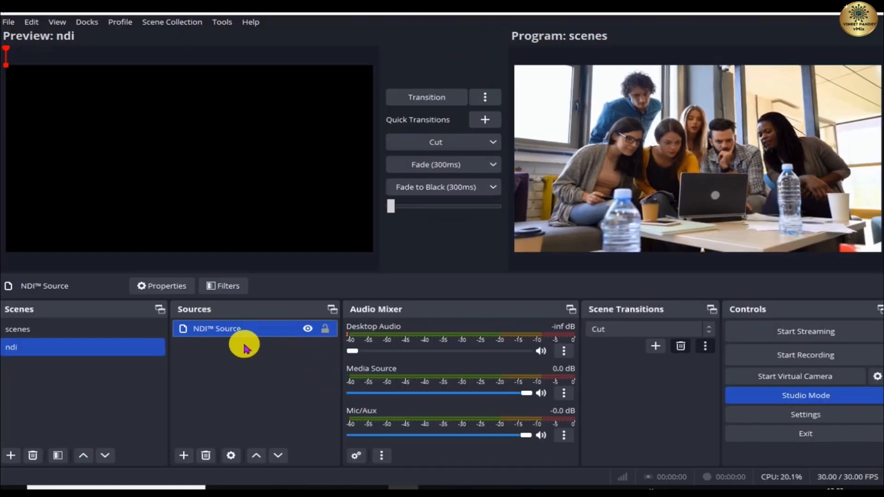
double_click(211, 330)
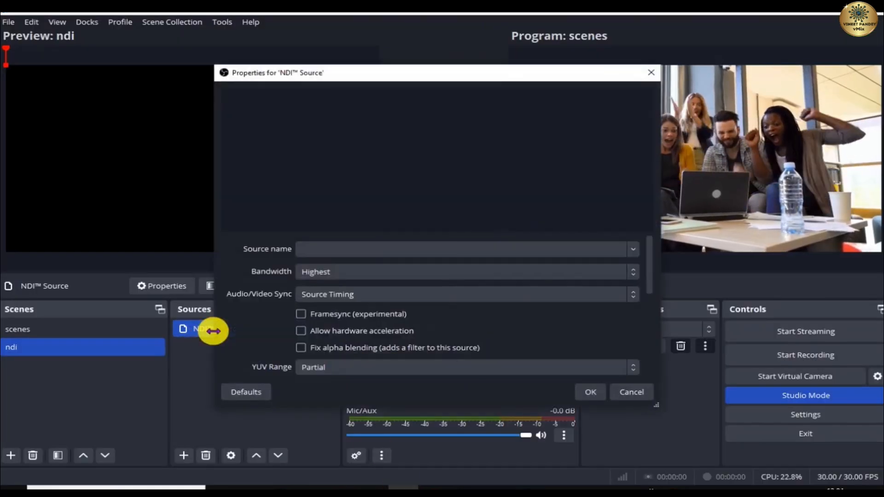
left_click(631, 253)
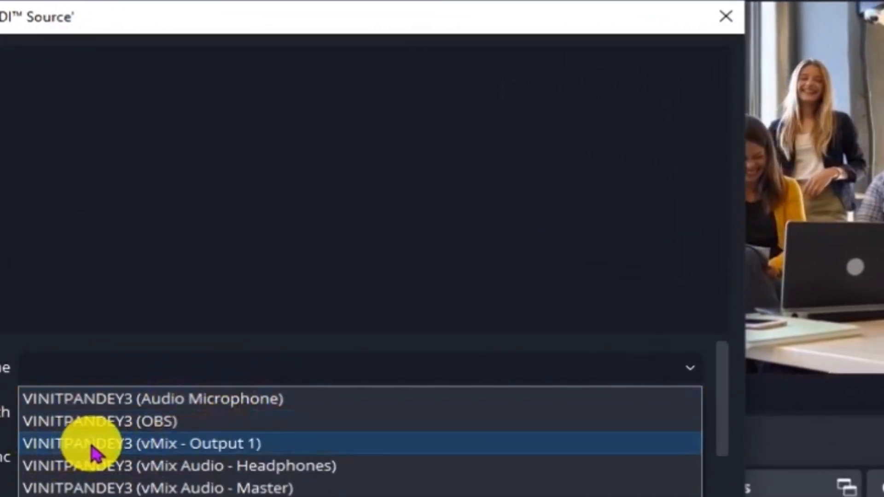
left_click(222, 448)
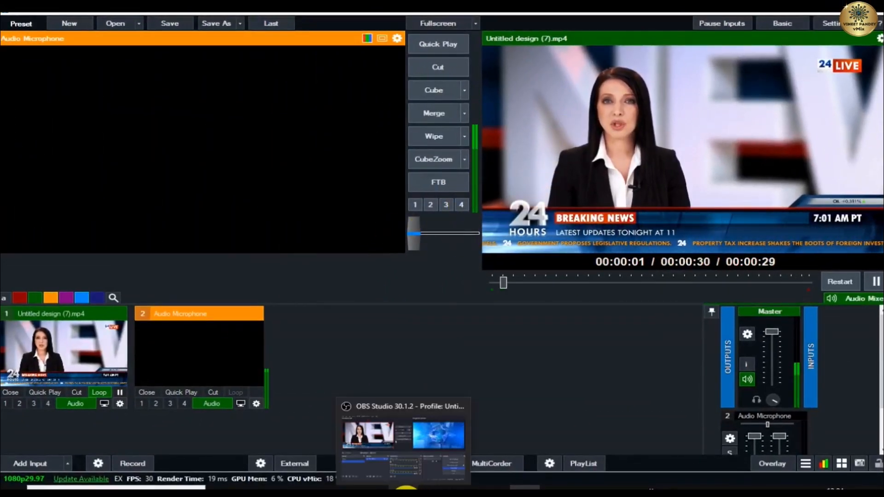
left_click(368, 437)
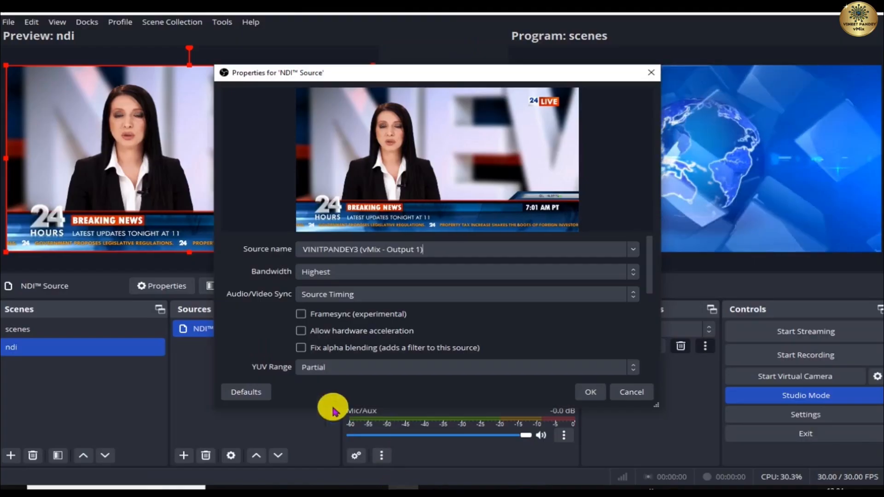
left_click(582, 395)
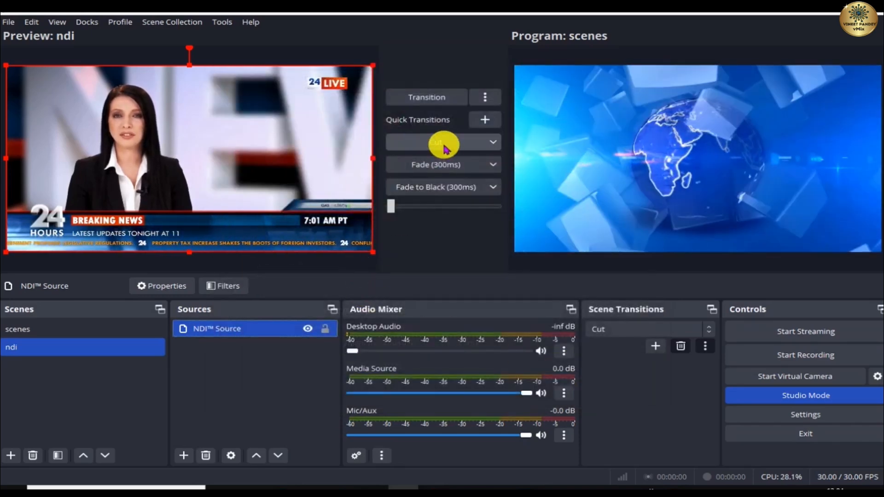
Send the ndi scene to the program output with a Cut, and check the sources of the two scenes.
left_click(429, 144)
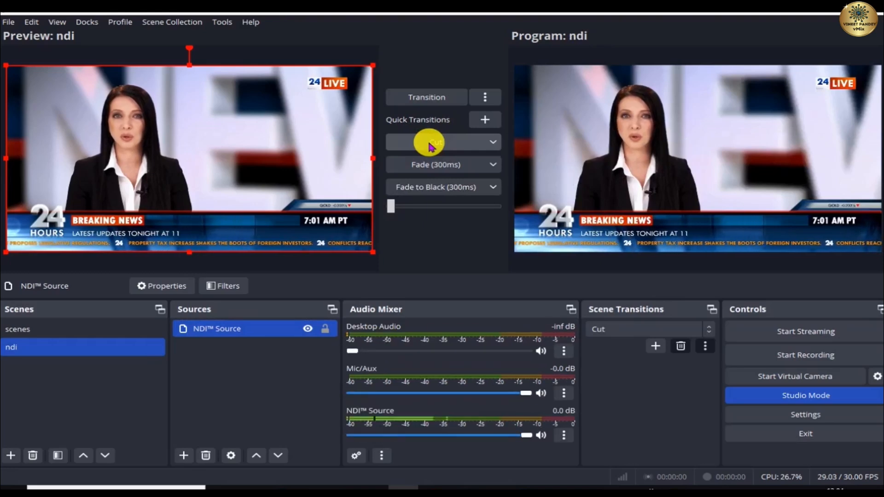
left_click(55, 329)
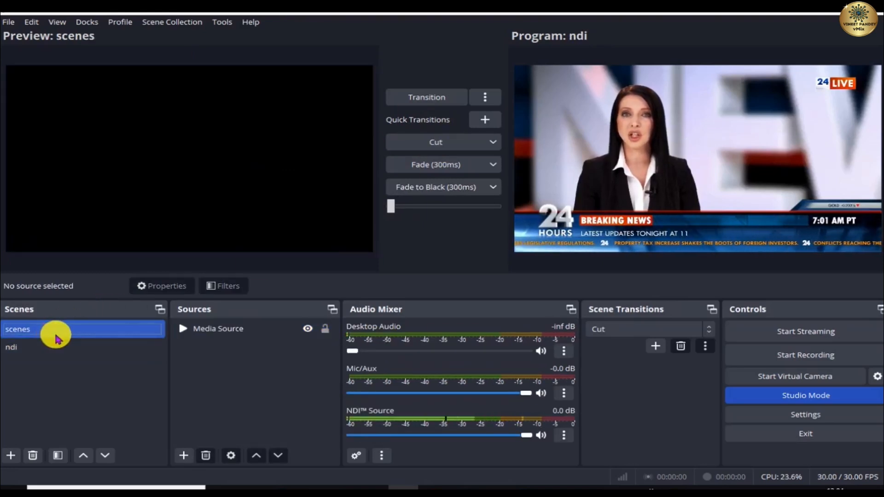
left_click(207, 333)
left_click(89, 347)
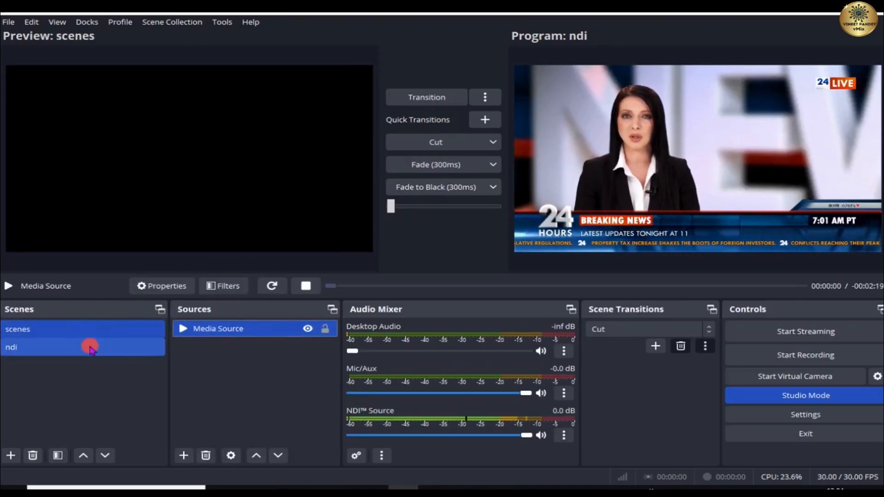
left_click(226, 339)
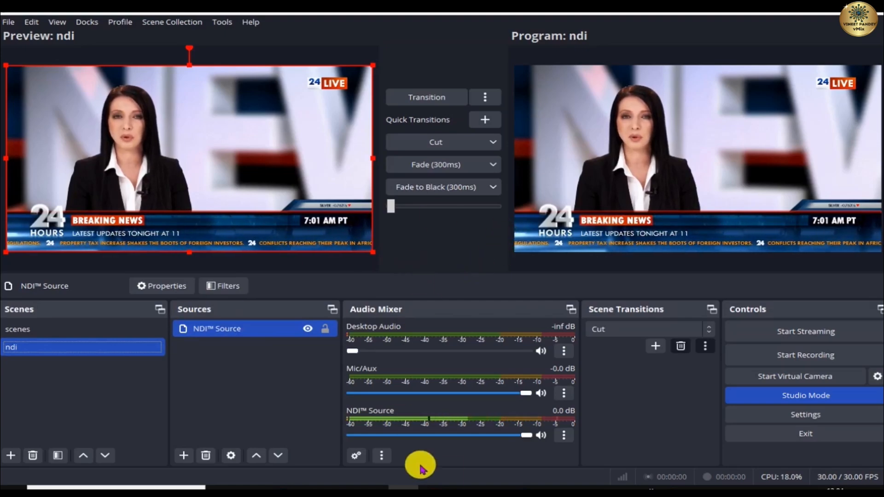
Switch to vMix, place its window over OBS, and test the NDI feed by cutting repeatedly between Untitled design (7).mp4 and Audio Microphone.
left_click(506, 478)
left_click_drag(442, 26, 575, 104)
left_click(557, 166)
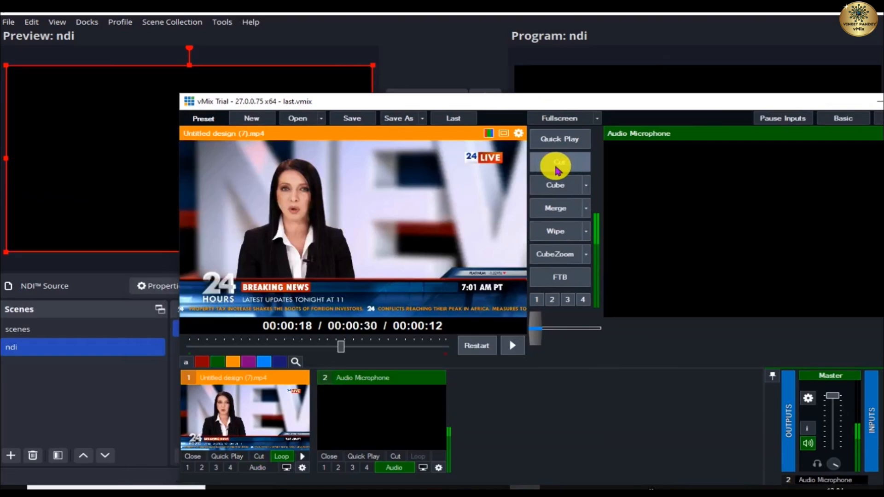
left_click(558, 164)
left_click(558, 164)
left_click(558, 164)
left_click_drag(617, 96, 463, 53)
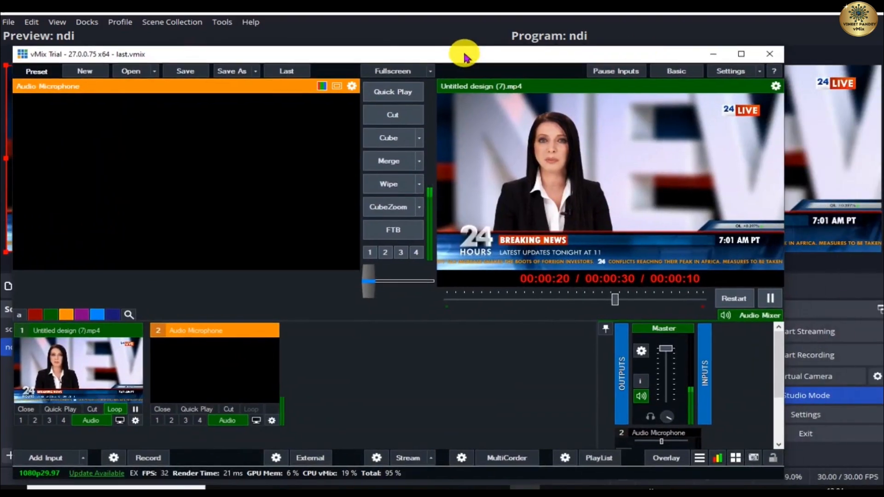
Return to OBS Studio, play the Media Source in the scenes scene, and send that scene to the program output with a Cut.
left_click(734, 53)
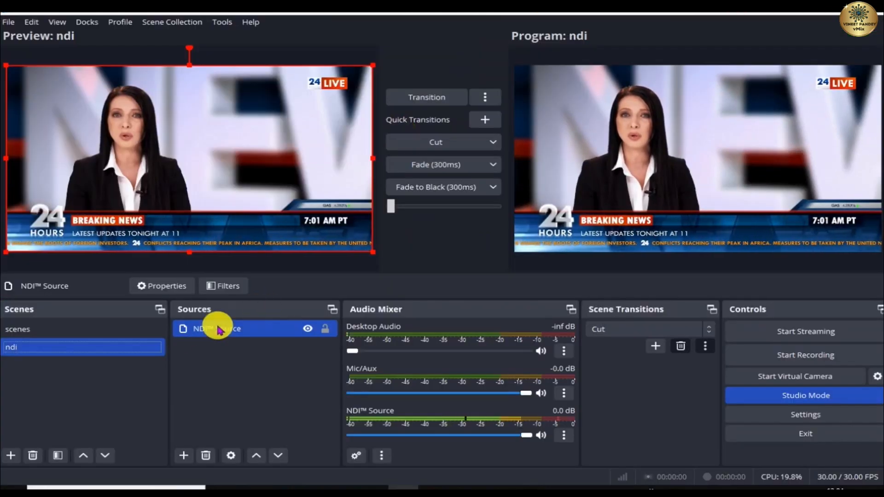
left_click(43, 334)
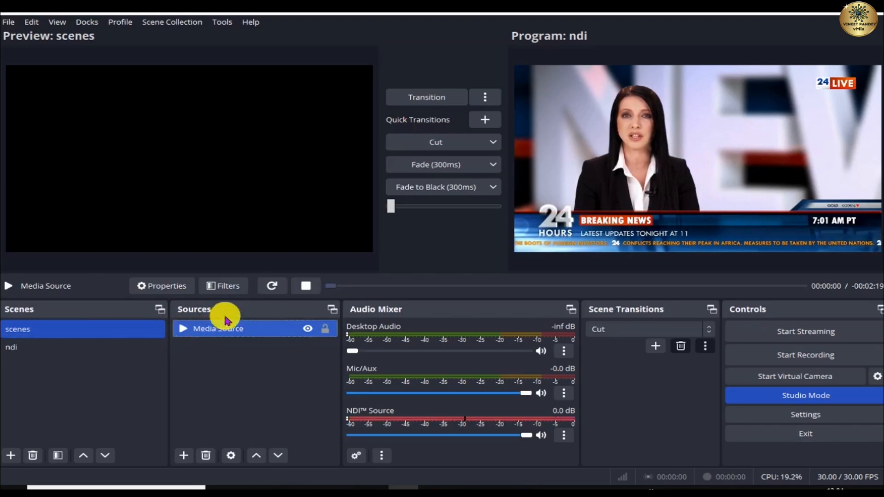
left_click(59, 347)
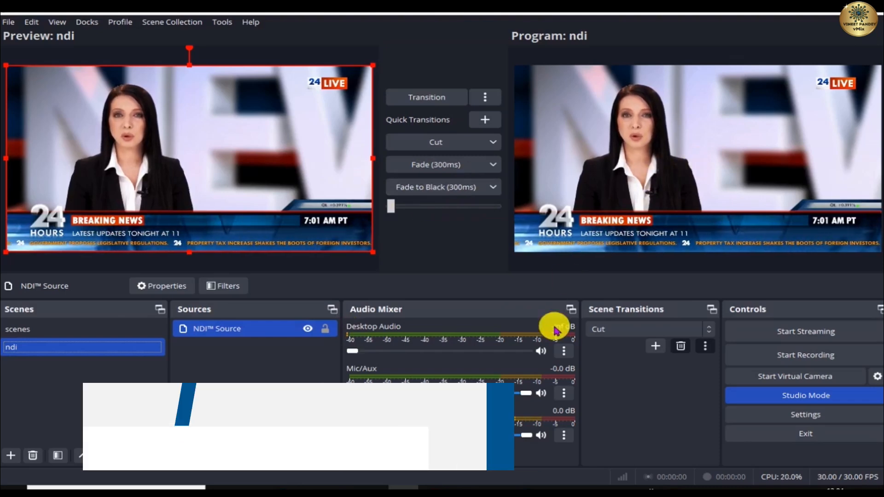
left_click(21, 330)
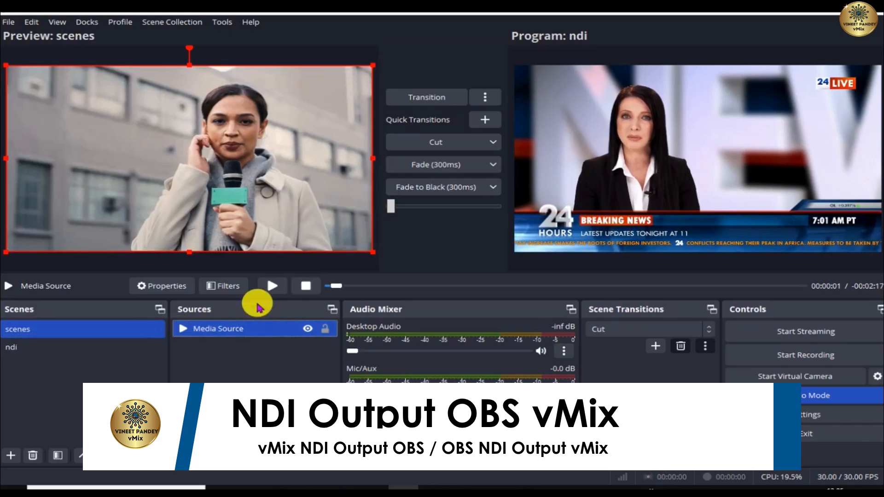
left_click(276, 286)
left_click(415, 140)
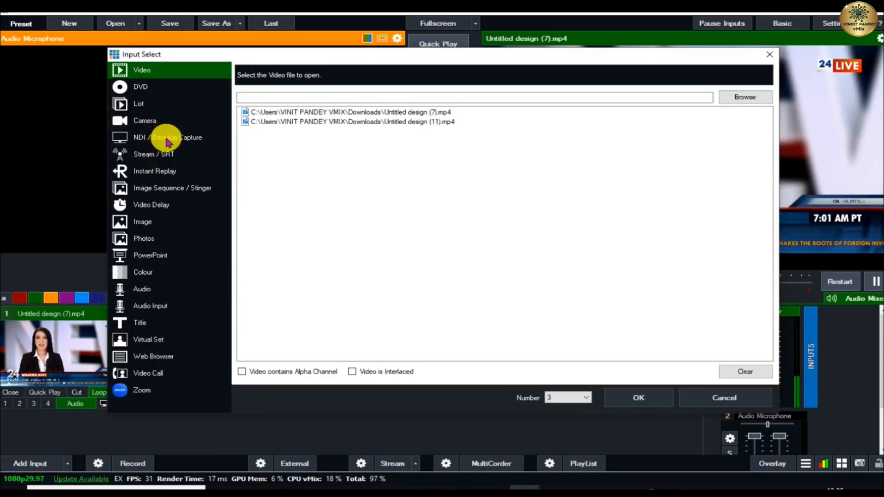
In vMix, add the computer's OBS feed as a new NDI / Desktop Capture input.
left_click(175, 137)
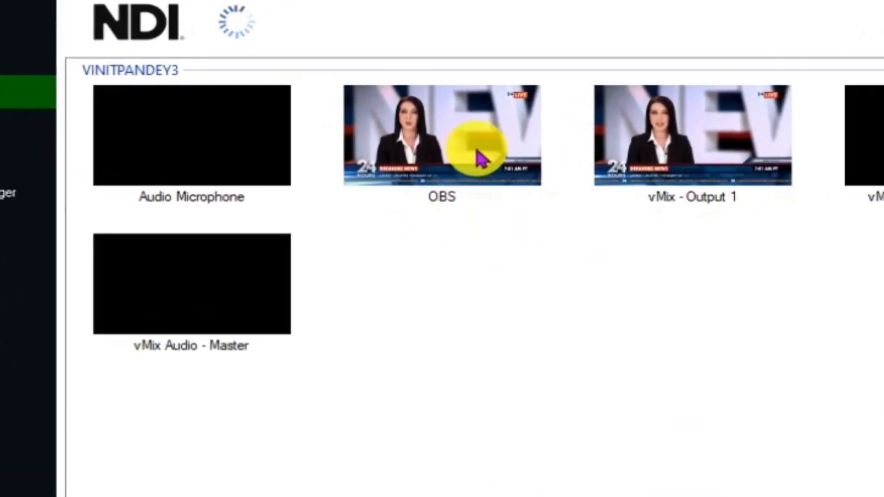
left_click(454, 140)
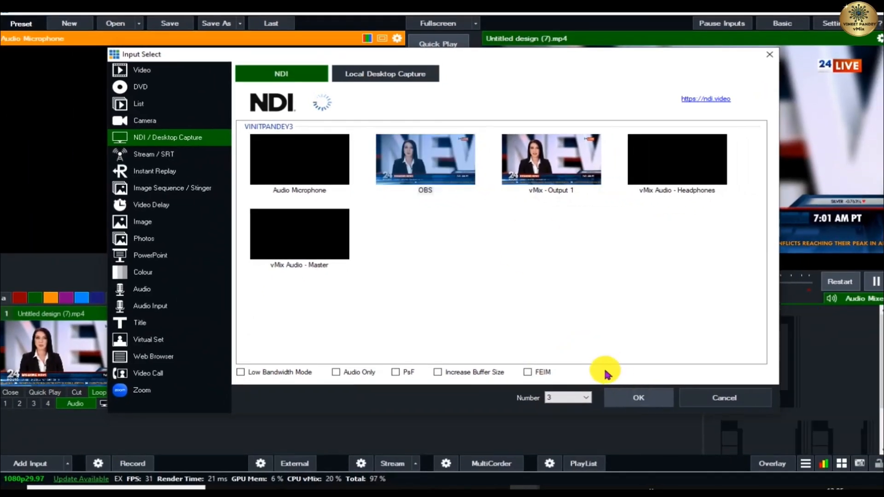
left_click(614, 394)
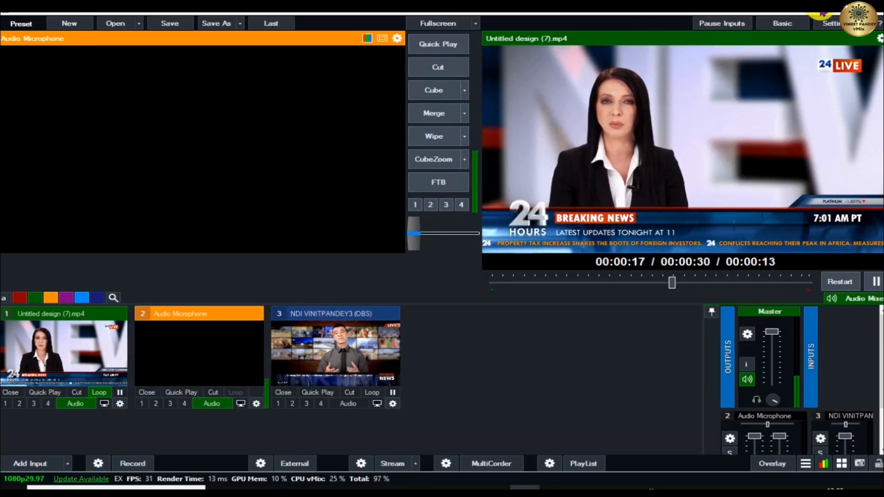
Restore the vMix window over OBS Studio, compare its NDI input with the OBS program output, and minimize vMix.
key("super+Down")
left_click_drag(448, 57, 559, 176)
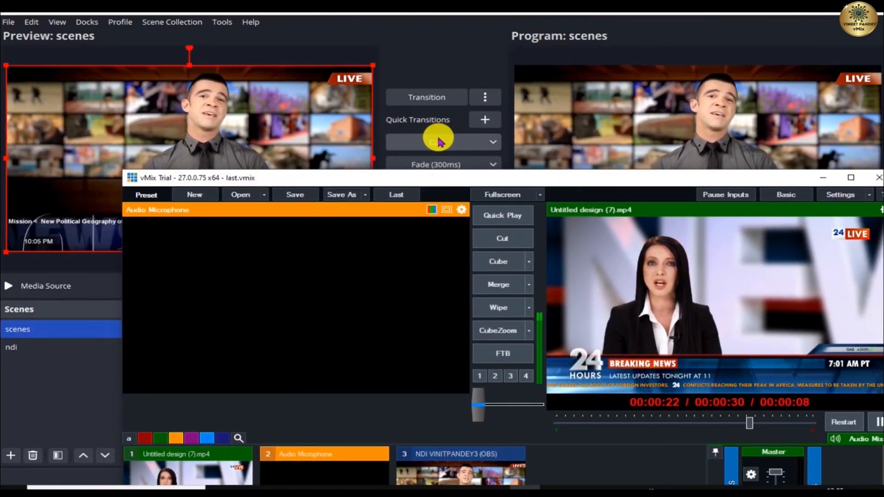
left_click_drag(487, 182, 437, 190)
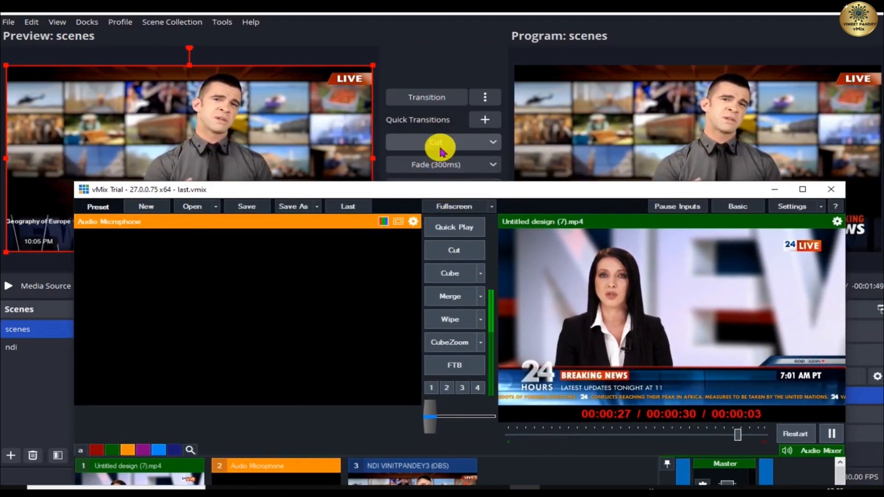
left_click_drag(492, 183, 508, 182)
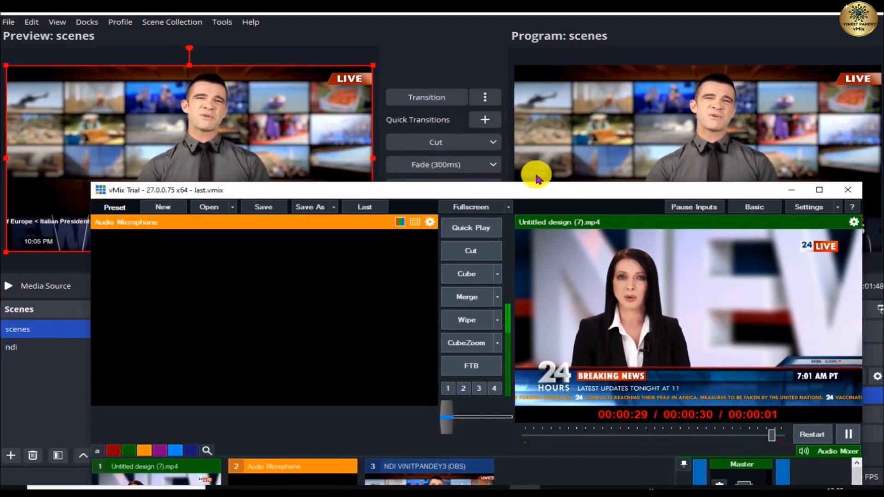
left_click(791, 189)
Add an empty scene named Scene 2 in OBS and send it to the program output with a Cut.
left_click(10, 456)
left_click(412, 264)
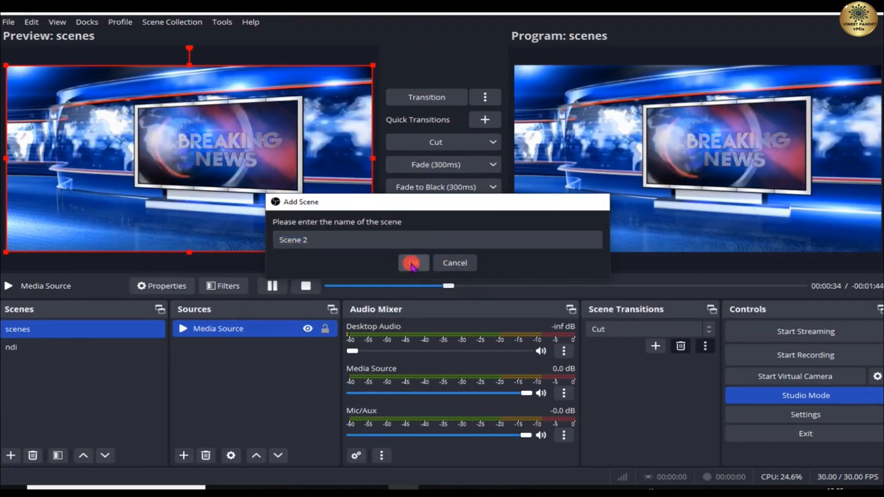
left_click(32, 330)
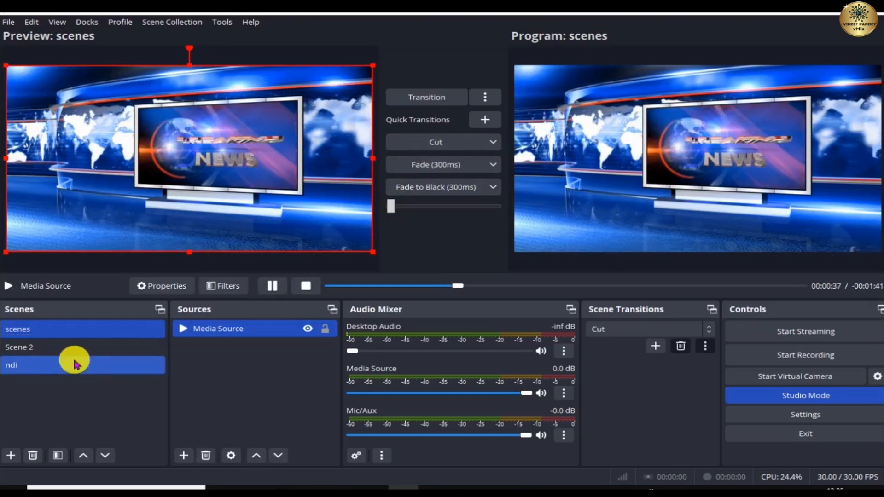
left_click(76, 365)
left_click(65, 347)
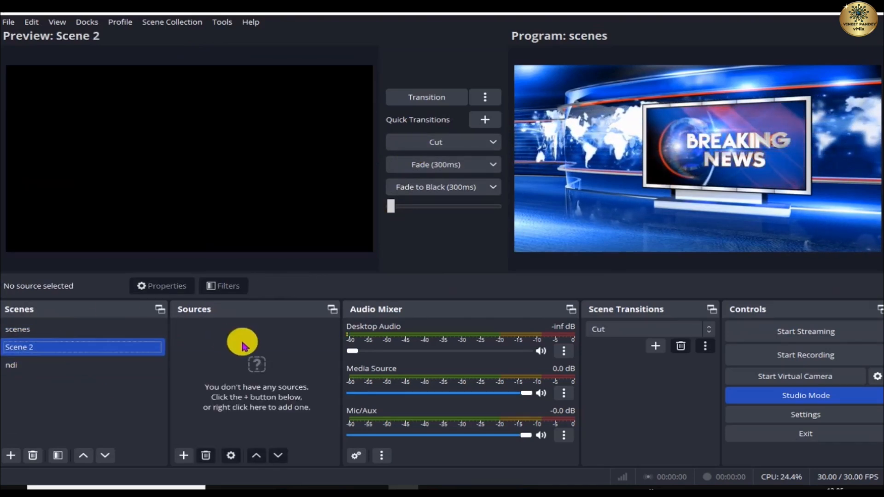
left_click(408, 142)
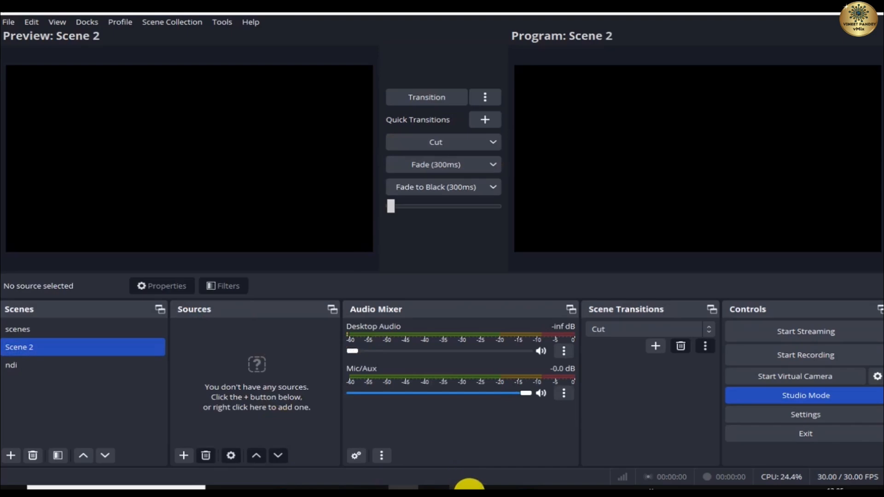
Switch to vMix, move its window higher over OBS, and cut the NDI OBS input to the output.
left_click(517, 483)
left_click_drag(575, 191, 552, 83)
left_click(385, 385)
left_click(427, 144)
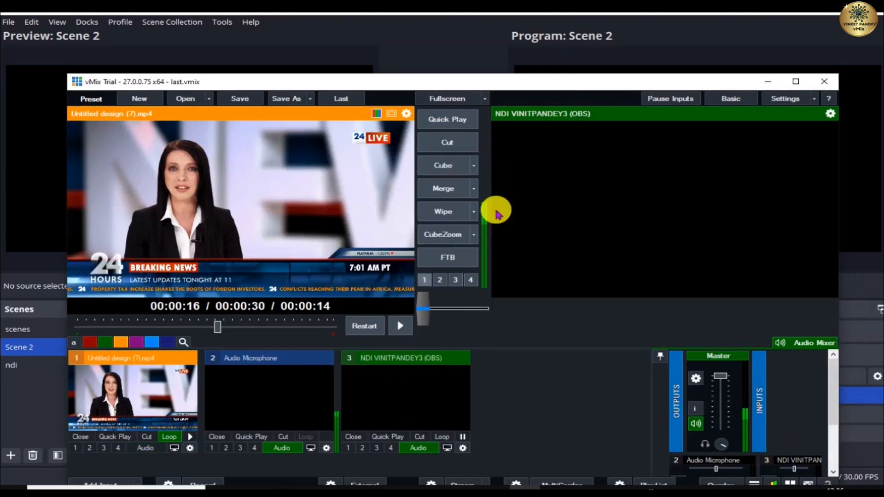
Maximize vMix and review its Outputs / NDI / SRT settings.
left_click(800, 81)
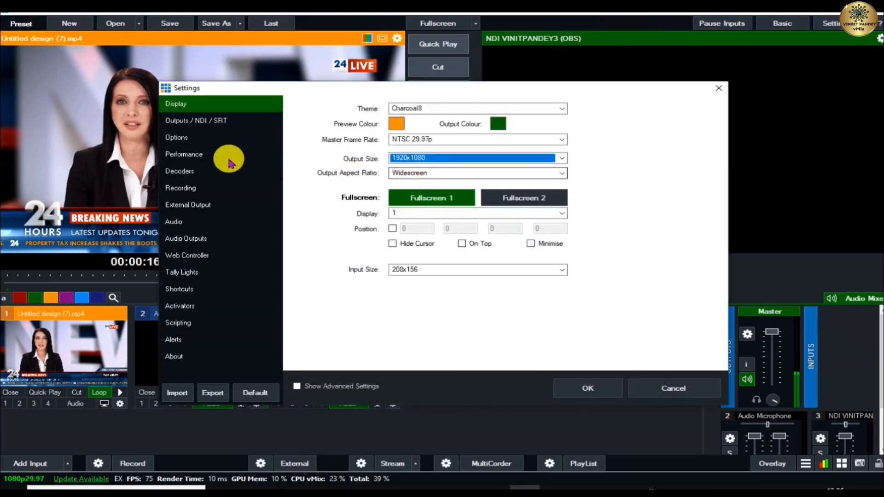
left_click(221, 123)
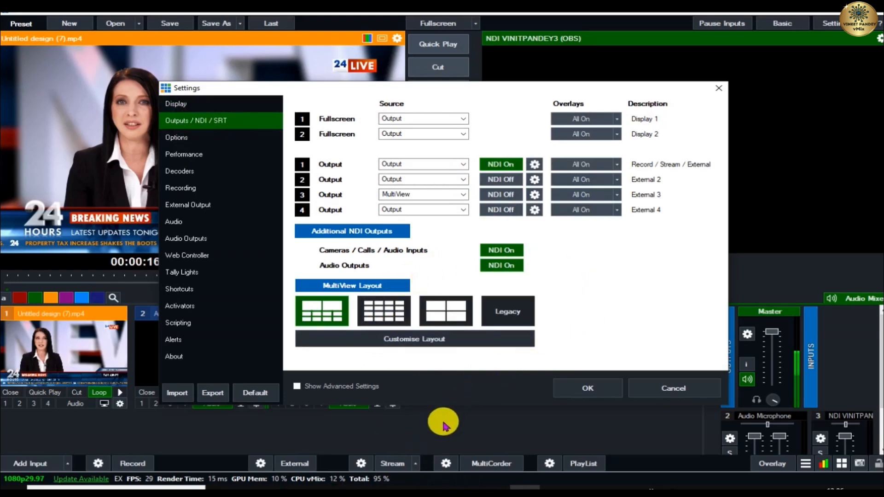
Switch to NDI Launcher and look over the available NDI Tools, including Studio Monitor and Bridge.
left_click(460, 447)
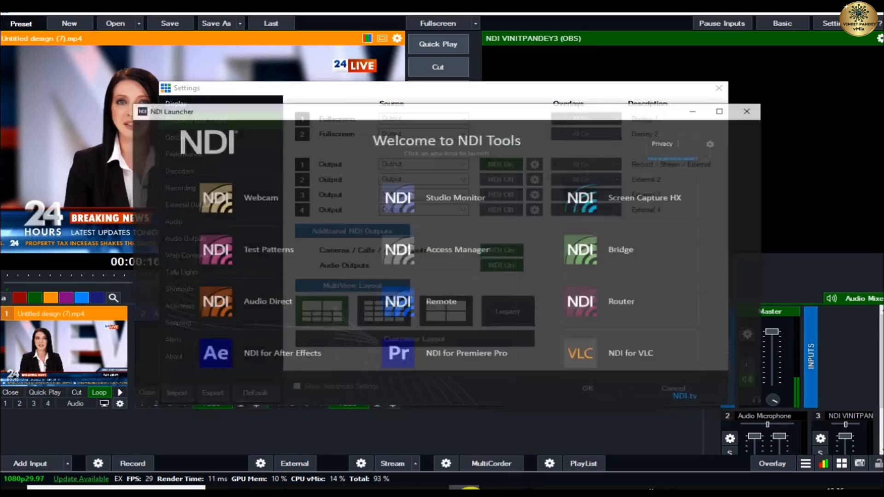
mouse_move(465, 489)
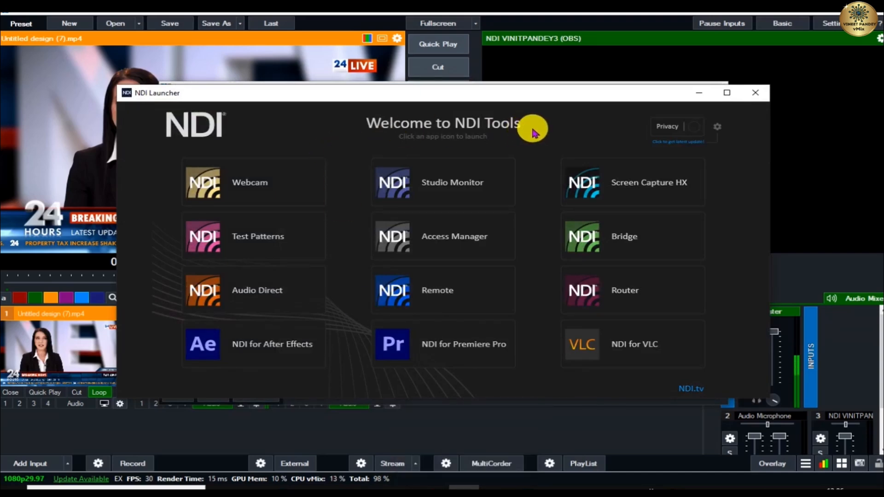
left_click_drag(529, 97, 511, 79)
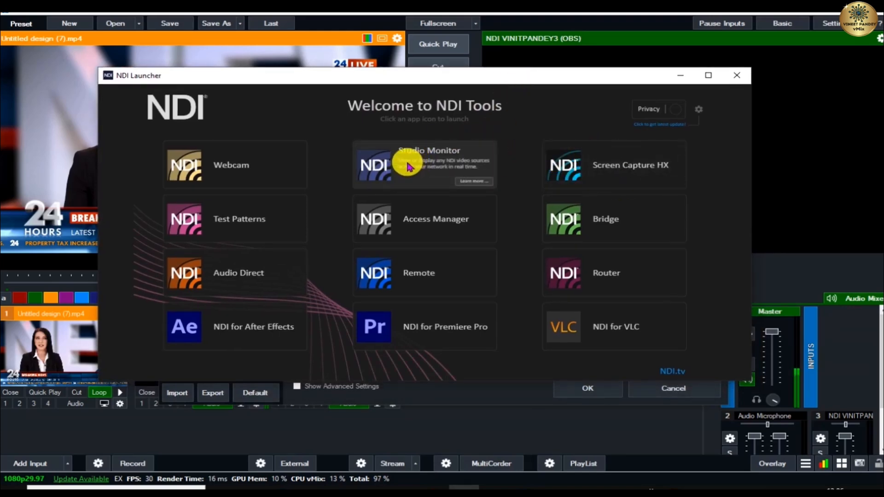
left_click_drag(420, 77, 416, 60)
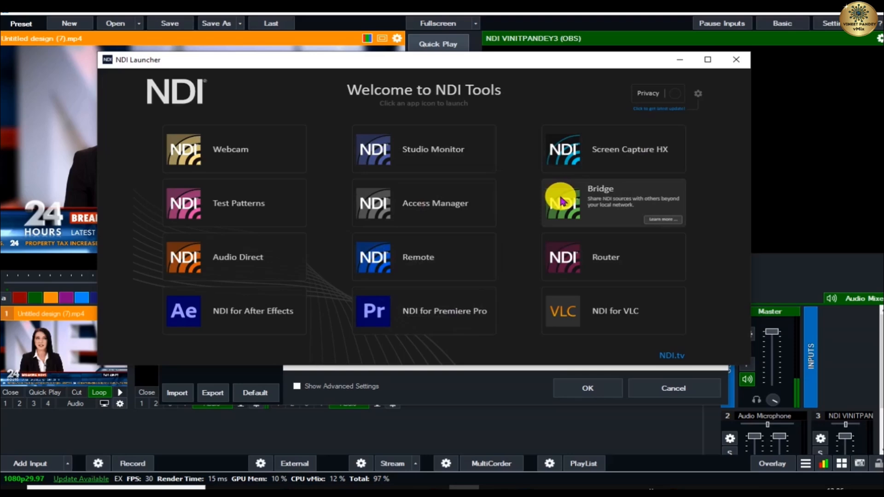
left_click_drag(414, 65, 390, 50)
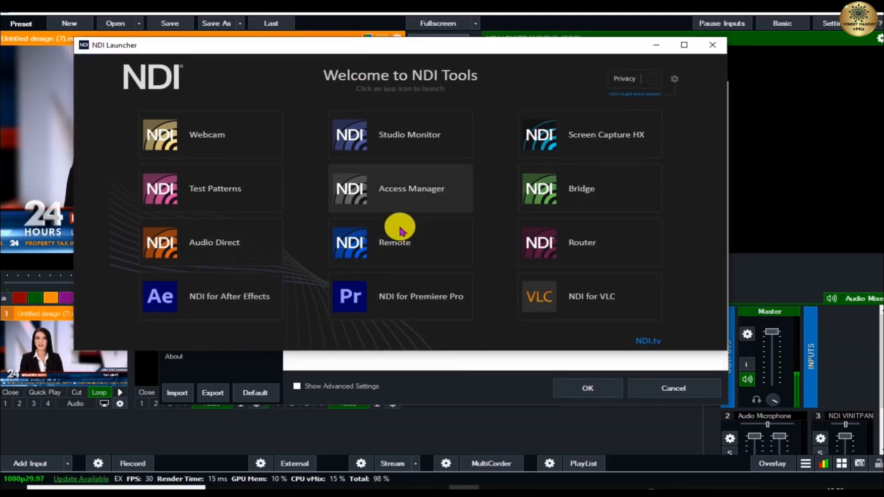
Switch to the browser to view the Google results for ndi, and return to NDI Launcher.
left_click(429, 488)
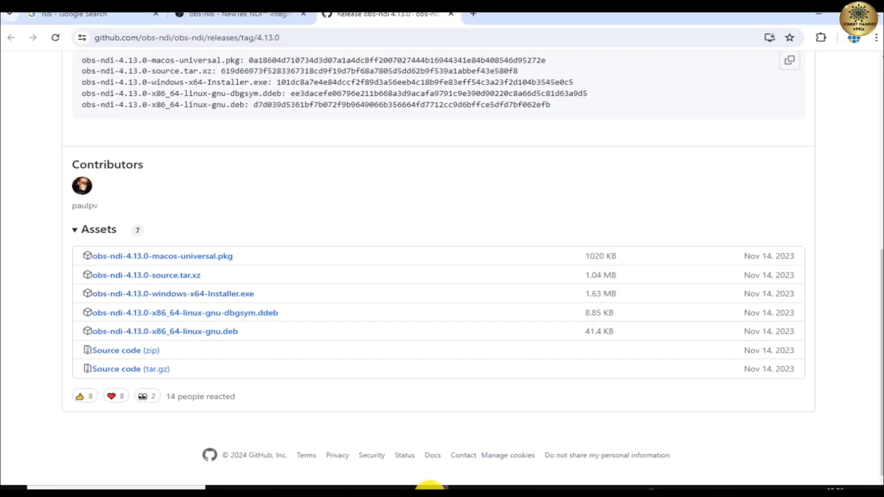
left_click(75, 16)
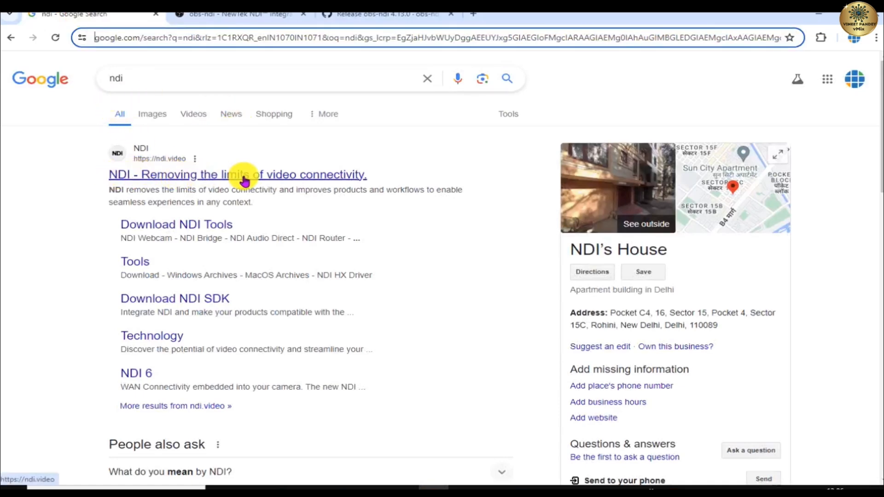
left_click(464, 487)
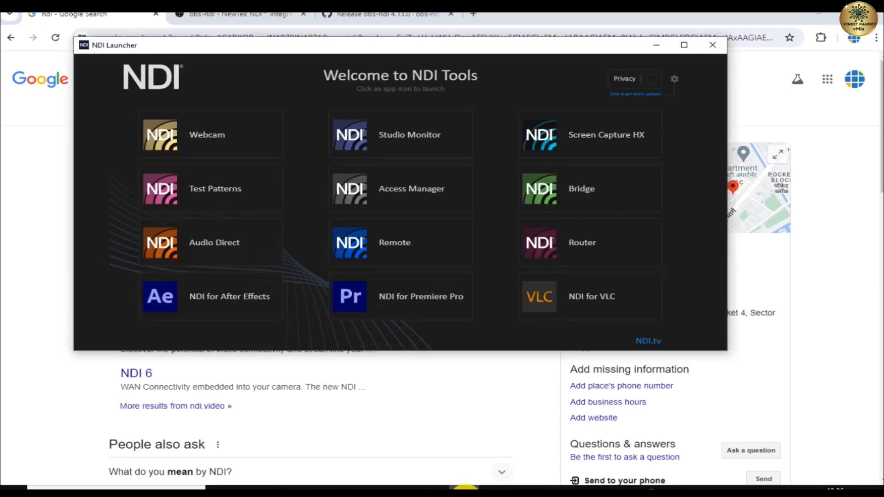
Launch NDI Access Manager, place its window over the launcher, and look through its External Sources and Advanced settings.
left_click_drag(405, 54, 418, 63)
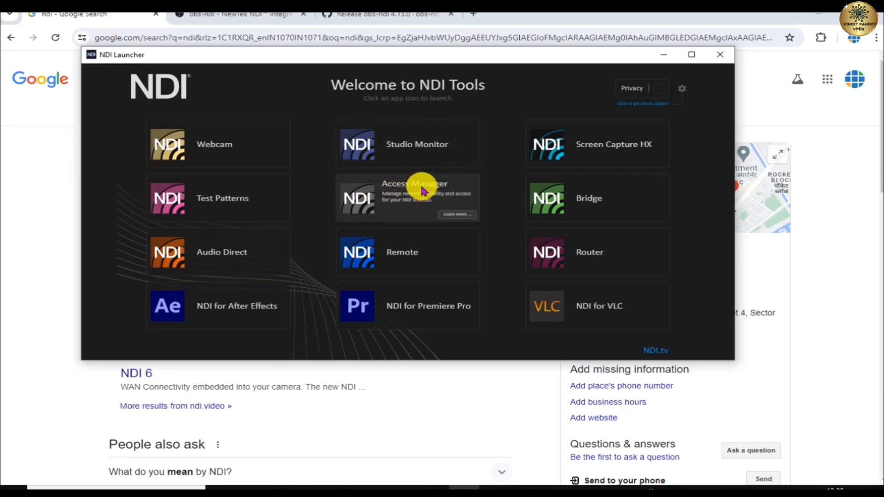
left_click(405, 187)
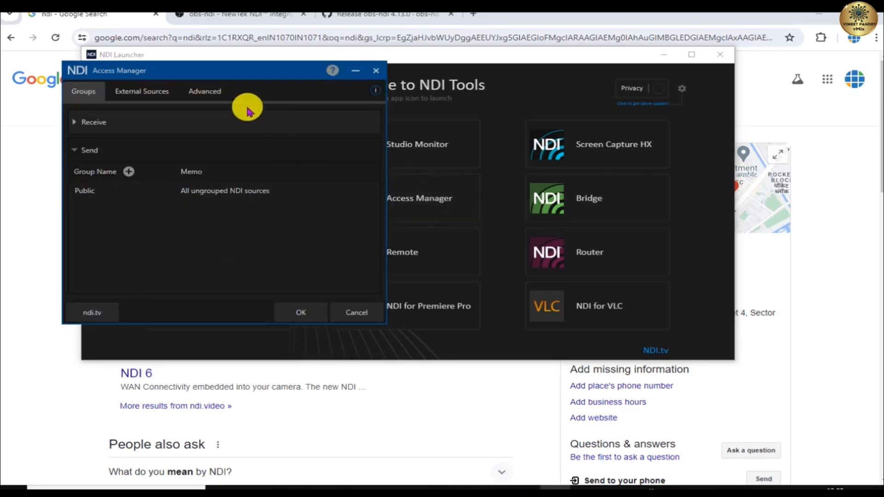
left_click_drag(212, 74, 438, 92)
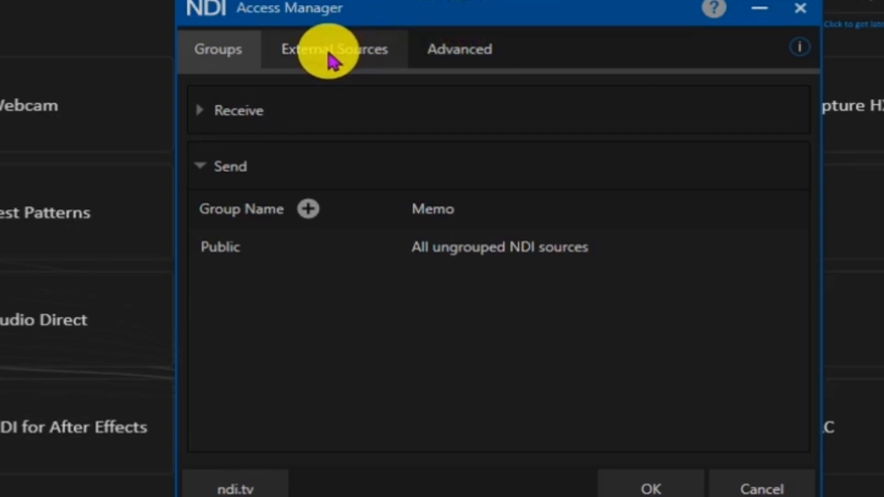
left_click(355, 63)
left_click(456, 69)
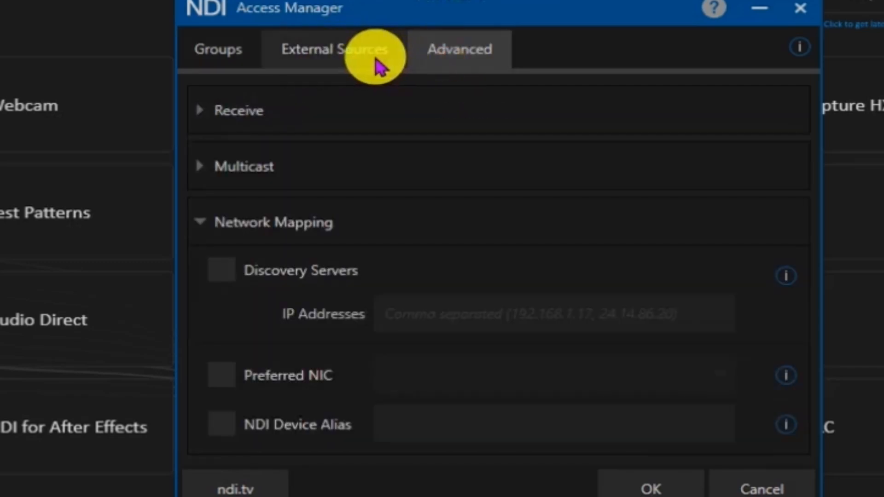
Start configuring a new external NDI source in Access Manager's External Sources list.
left_click(341, 65)
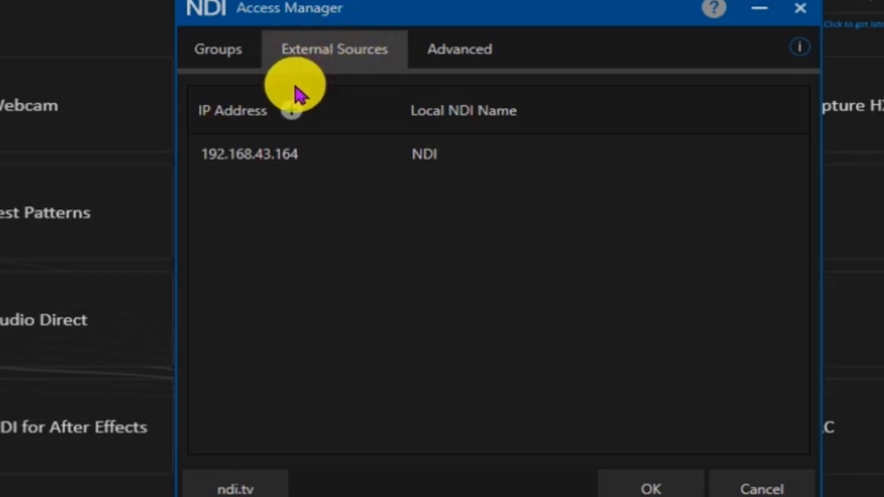
left_click(292, 109)
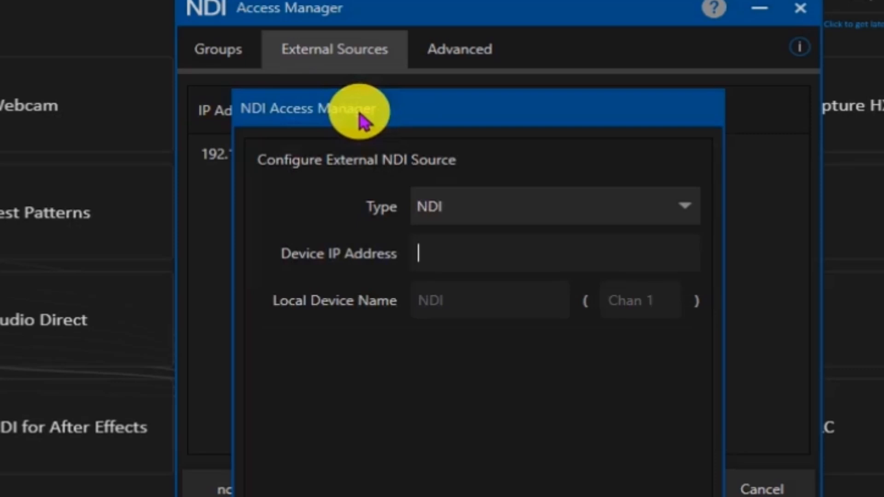
left_click_drag(401, 114, 388, 65)
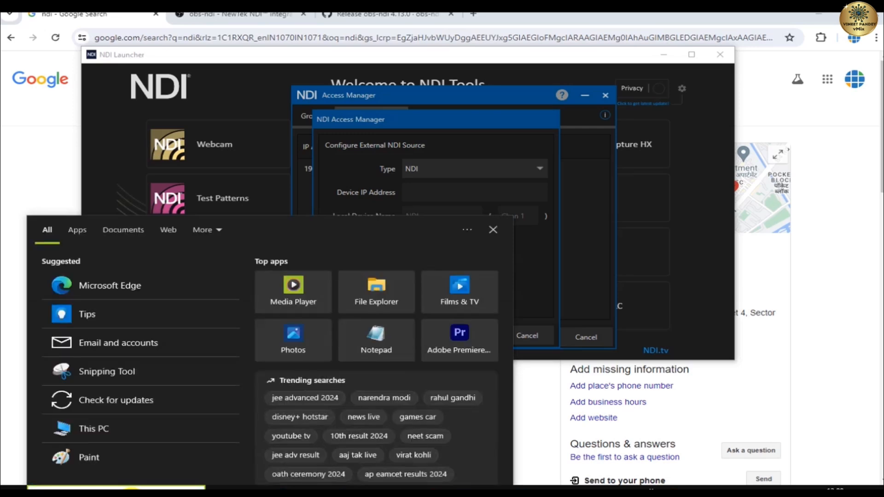
type("co")
key("Return")
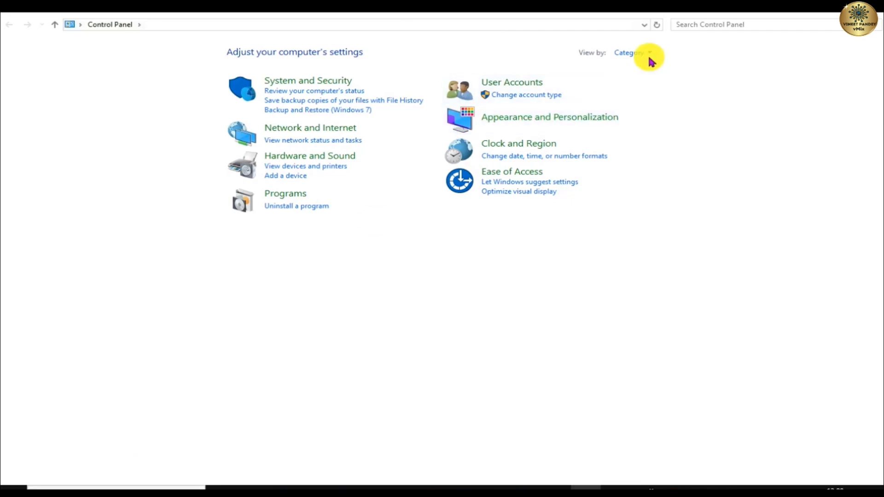
left_click(811, 15)
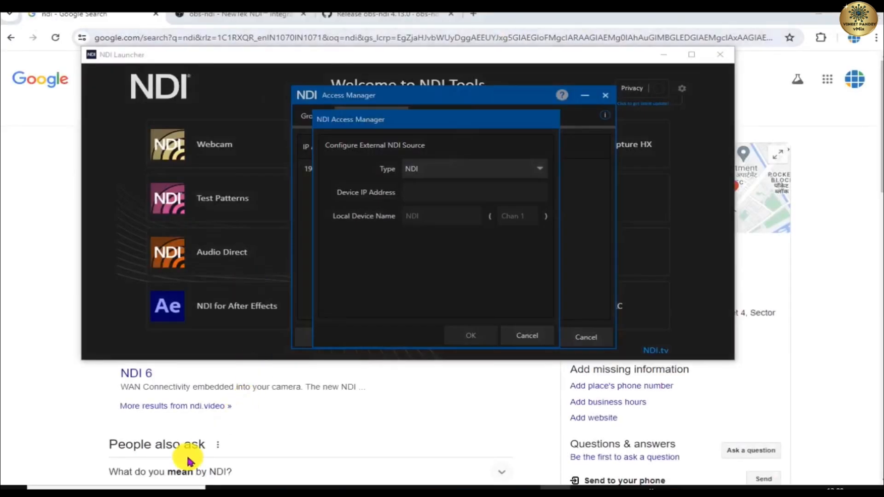
Launch Command Prompt, run ipconfig, and highlight the IPv4 address of the Wi-Fi adapter.
left_click(118, 487)
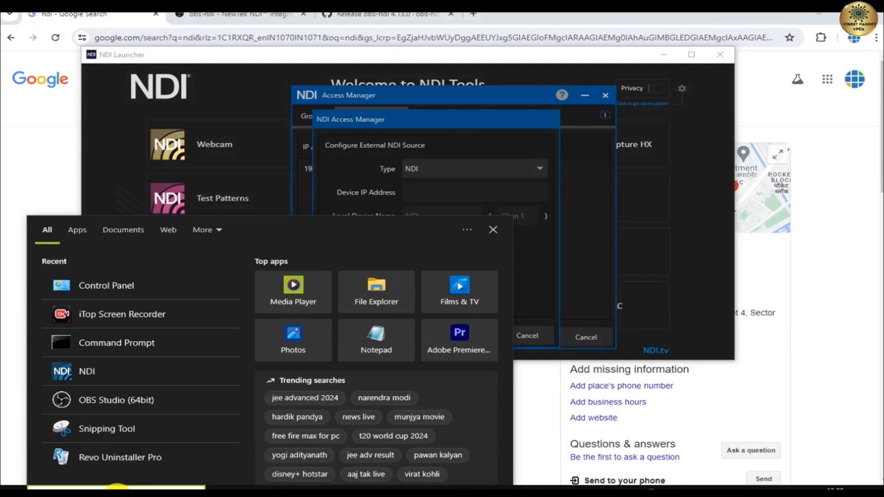
type("c")
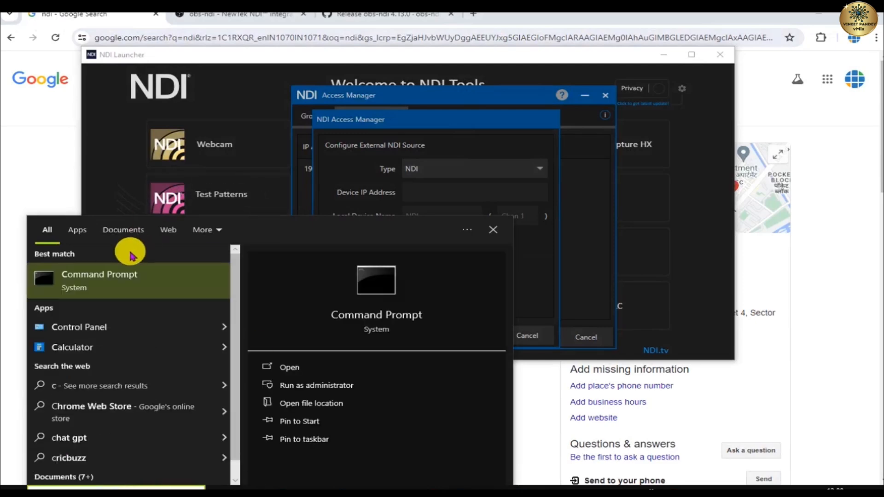
left_click(118, 275)
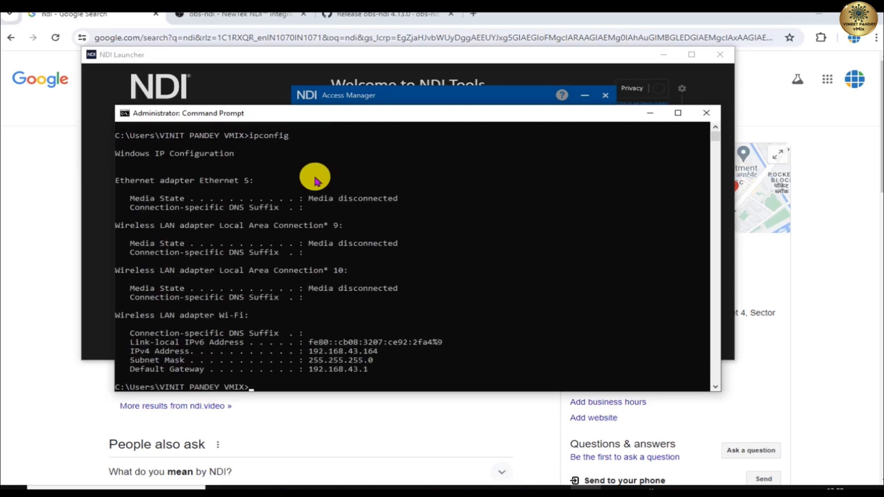
scroll(355, 347, "down", 2)
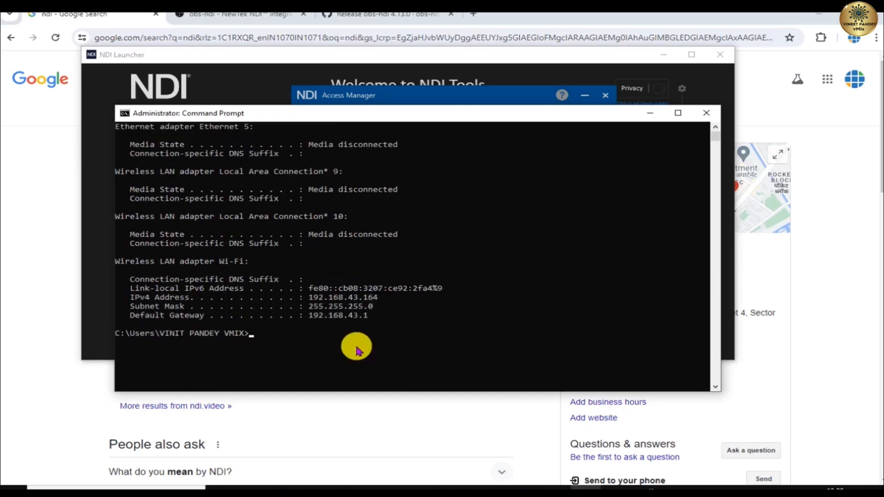
left_click_drag(308, 300, 378, 304)
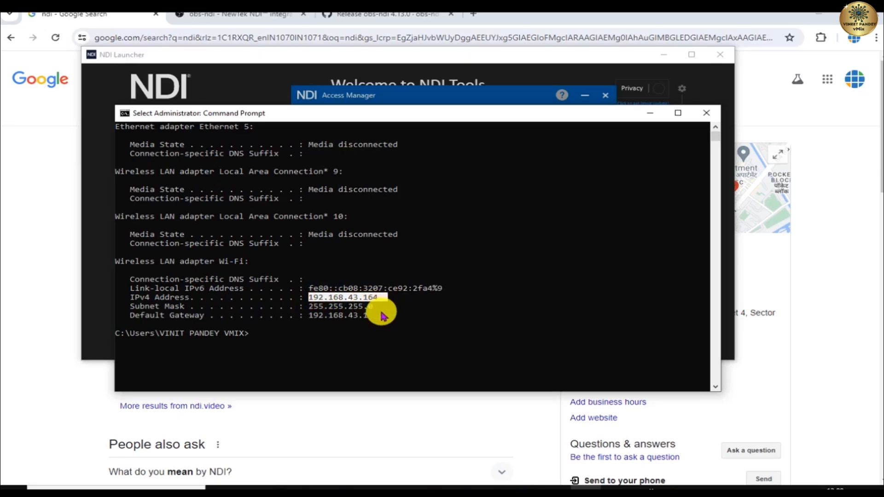
Cancel the new external NDI source and Access Manager without saving, and close Command Prompt.
left_click(555, 491)
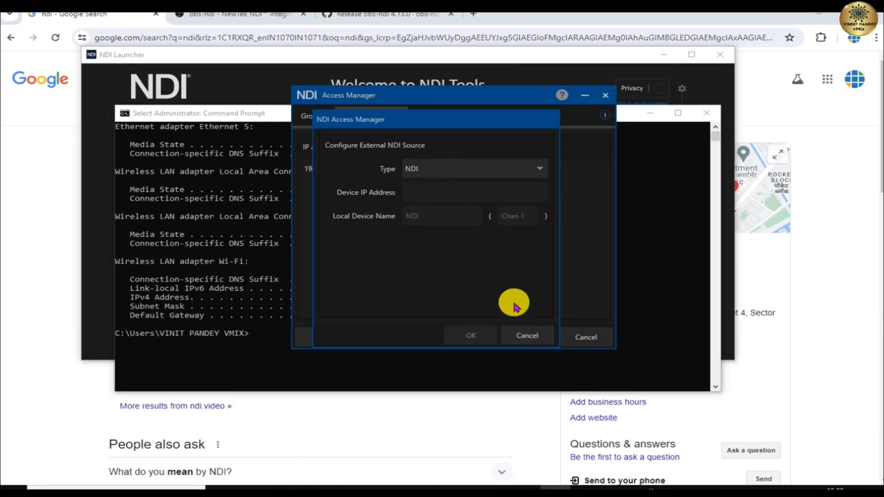
left_click(528, 340)
left_click(575, 336)
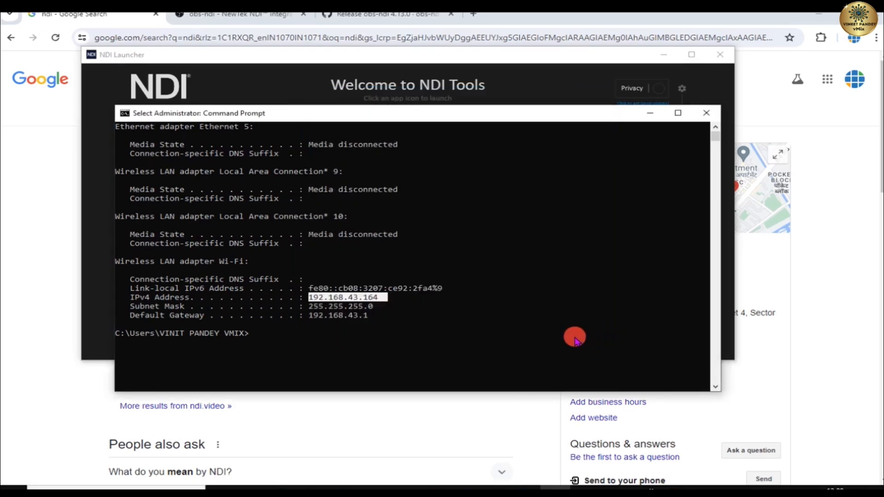
left_click(706, 112)
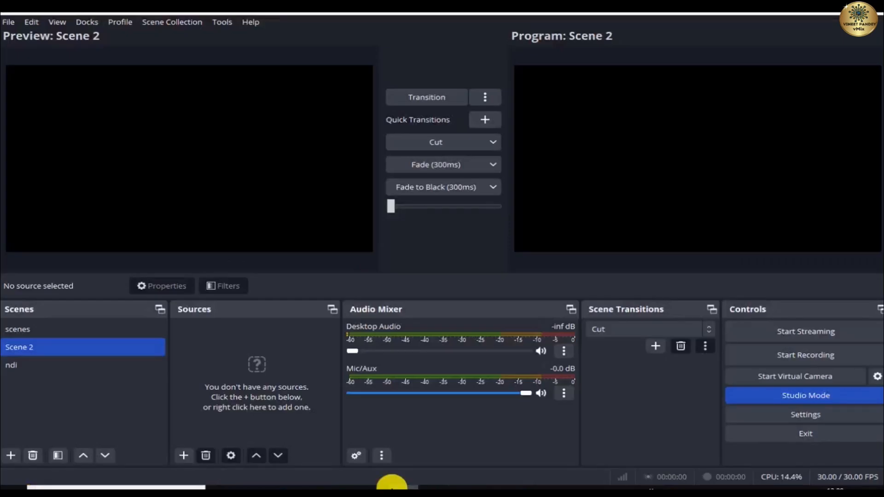
In OBS Studio, add a new NDI Source to Scene 2, check the available source names, and leave its properties without choosing one.
left_click(183, 455)
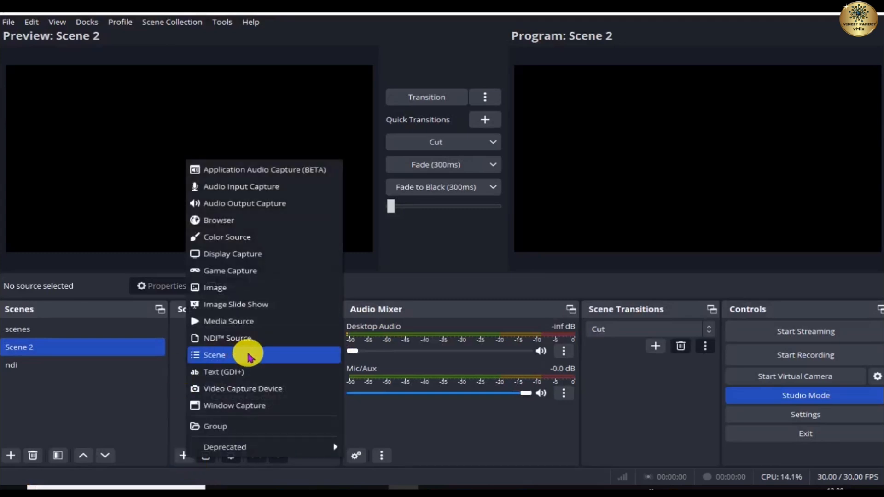
left_click(242, 338)
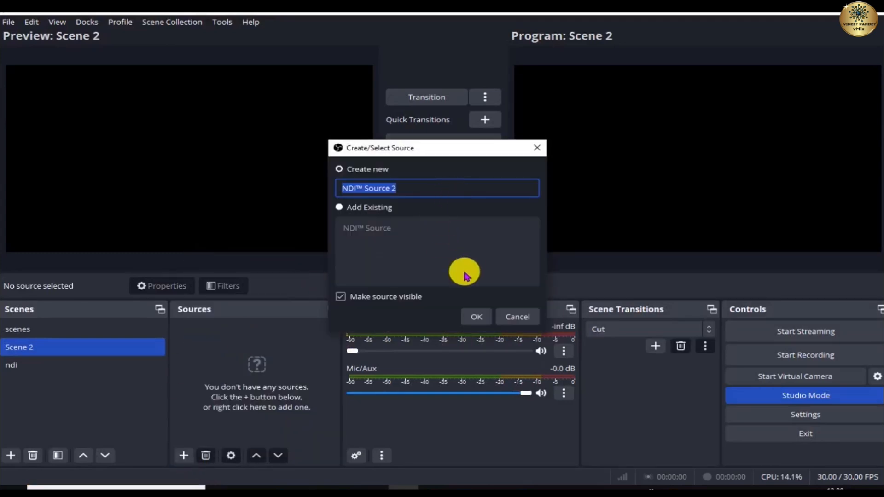
left_click(474, 317)
left_click(637, 251)
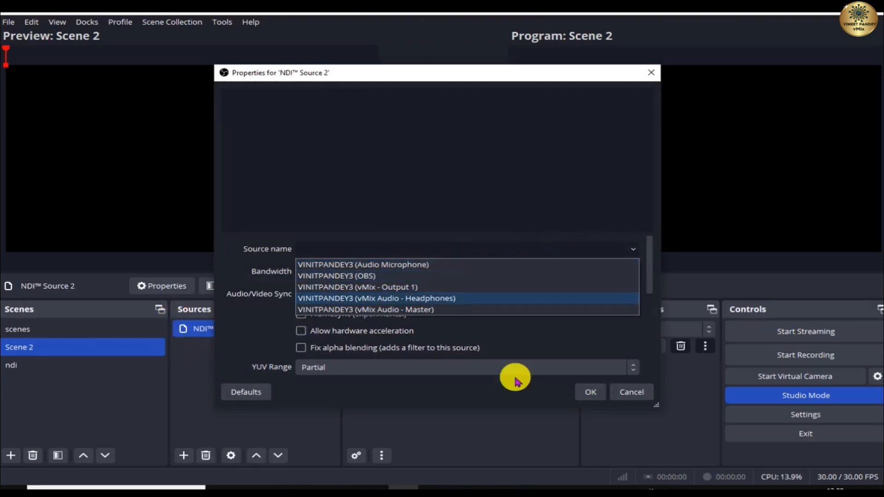
left_click(621, 392)
left_click(622, 391)
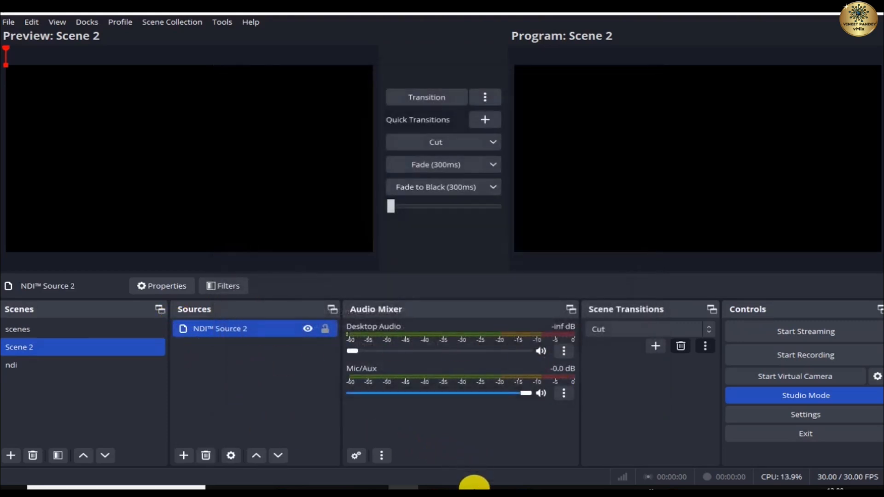
Switch to vMix and move its Settings window slightly higher to view the Outputs / NDI / SRT options.
mouse_move(483, 489)
left_click(514, 489)
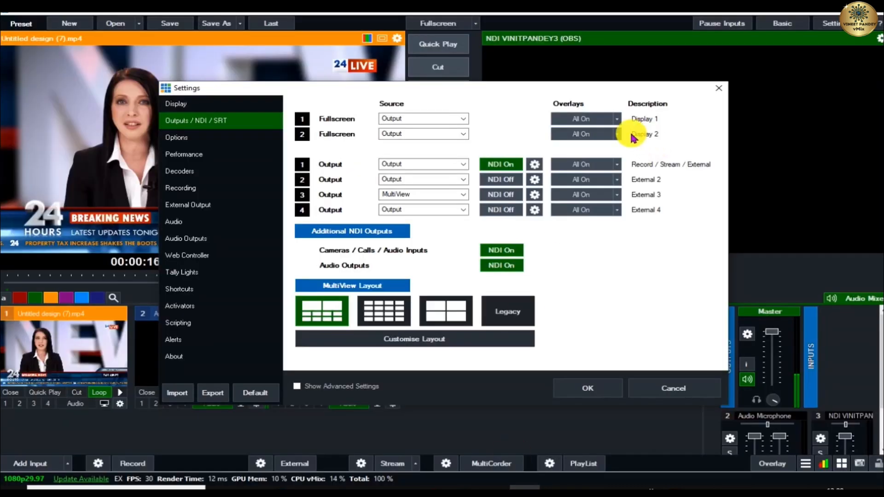
left_click_drag(340, 94, 343, 80)
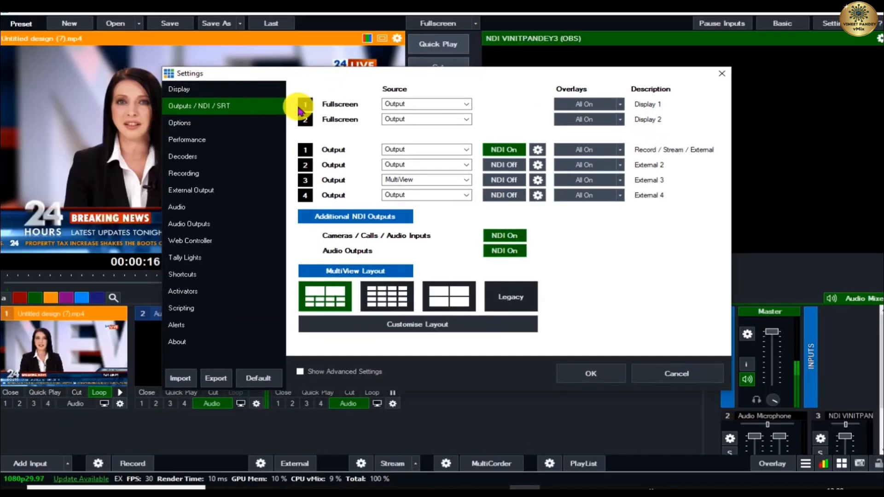
Try Input1 as the source of Output 1, and set the source back to Output.
left_click(421, 148)
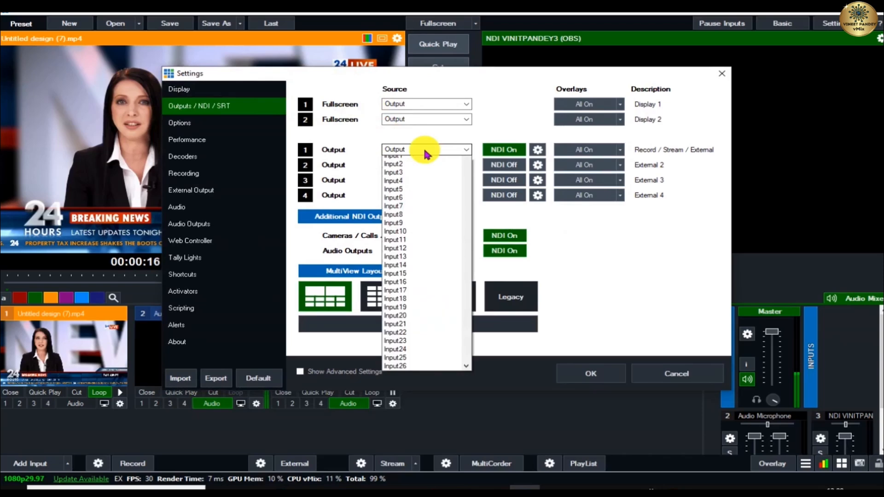
left_click(409, 193)
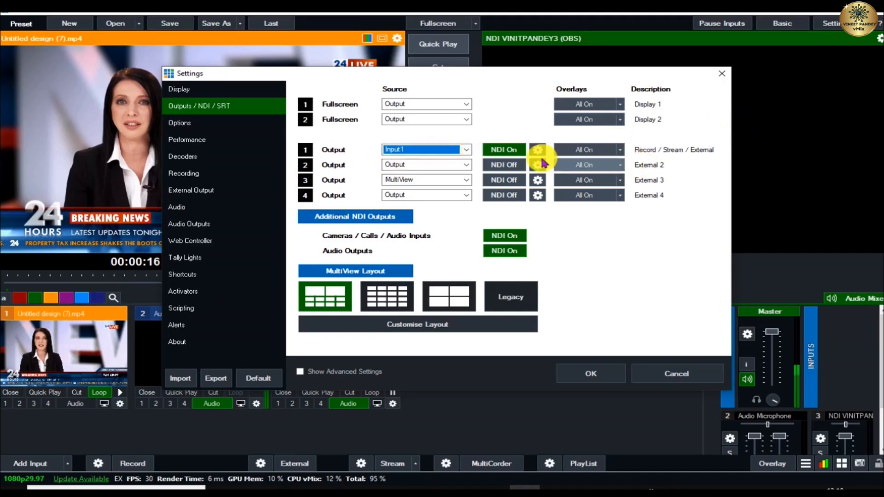
left_click(467, 150)
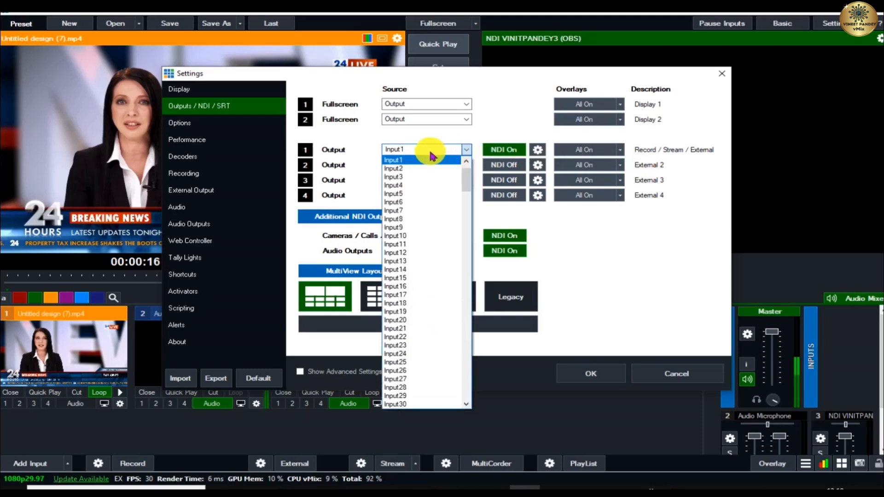
scroll(421, 175, "up", 3)
left_click(417, 162)
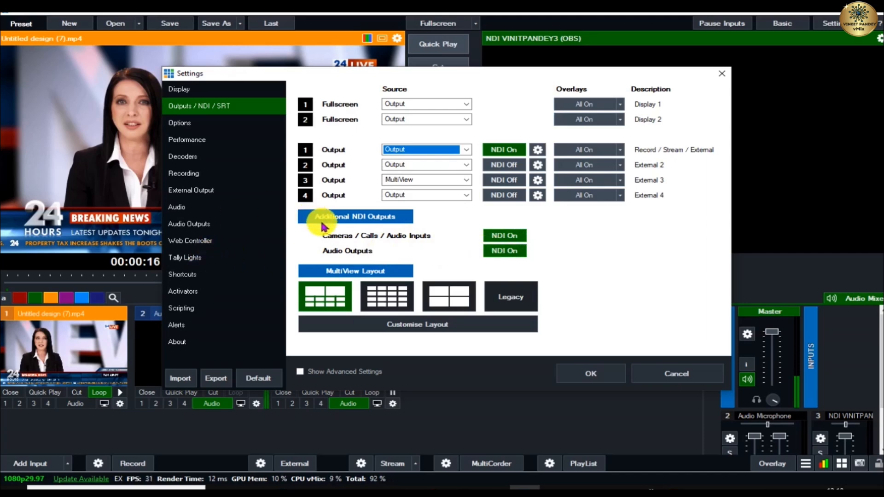
Turn NDI off for Audio Outputs and apply the settings by restarting vMix.
left_click(509, 259)
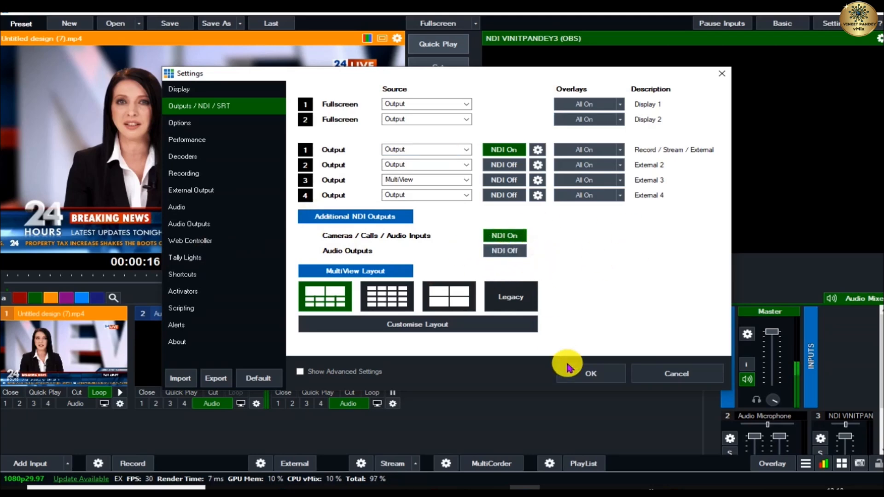
left_click(596, 373)
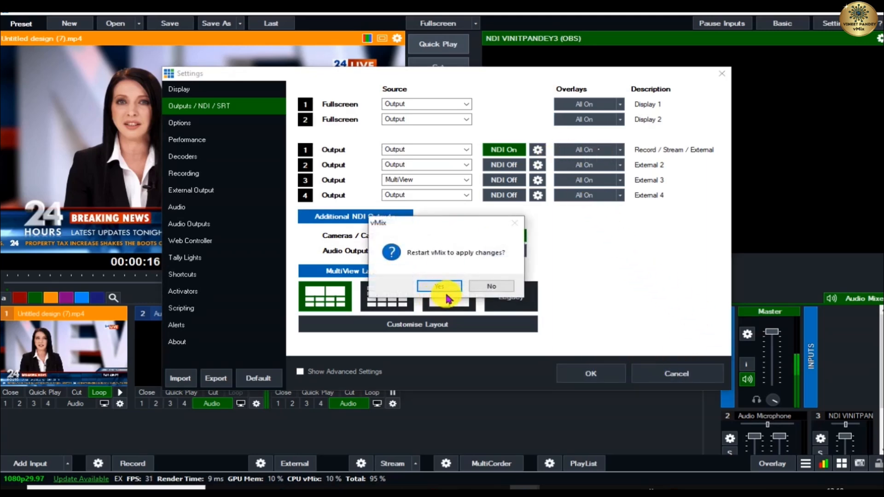
left_click(439, 285)
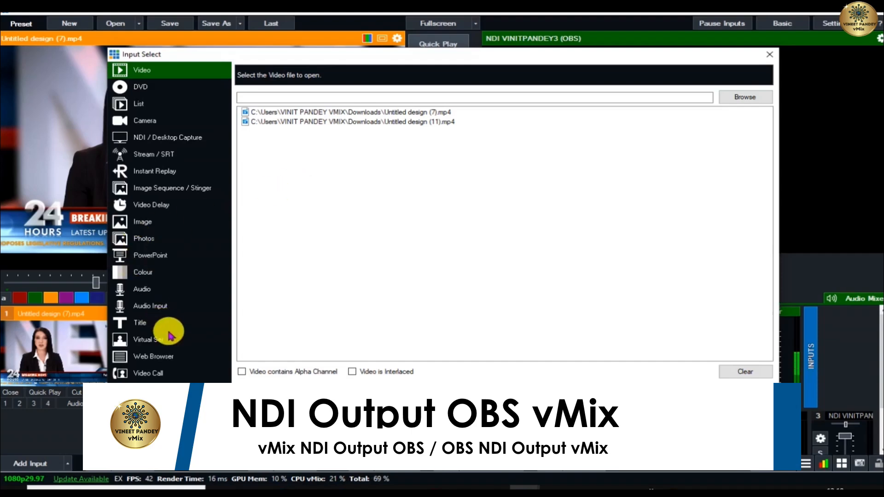
Browse the Virtual Set templates available for a new input.
left_click(151, 340)
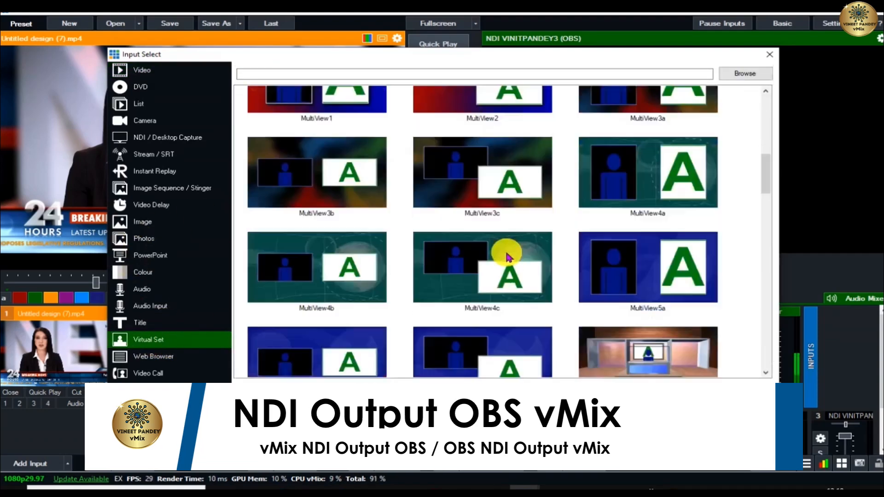
scroll(509, 254, "down", 10)
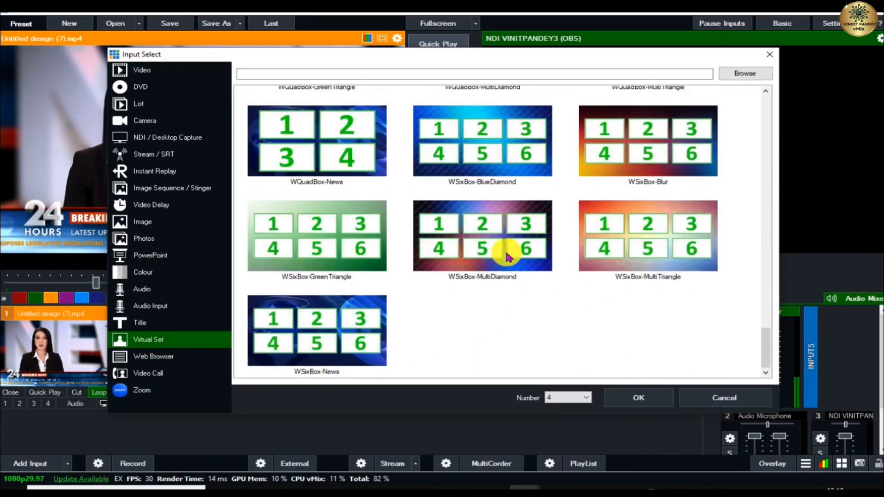
scroll(508, 255, "up", 10)
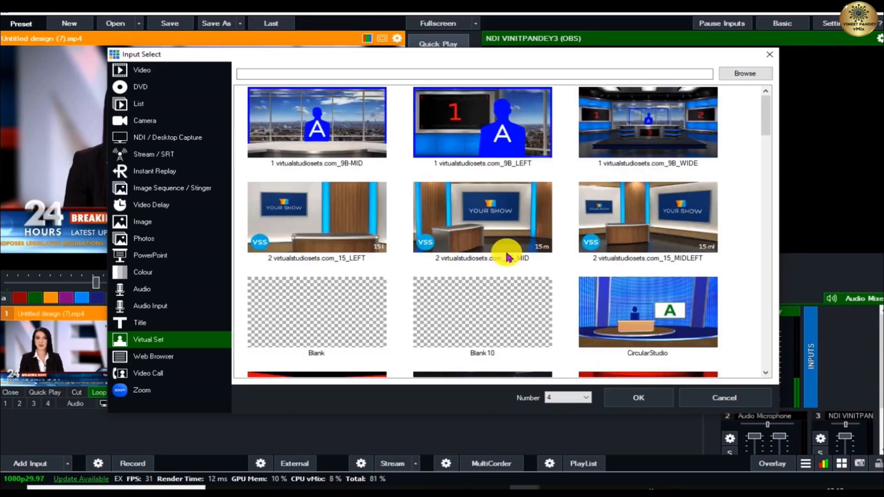